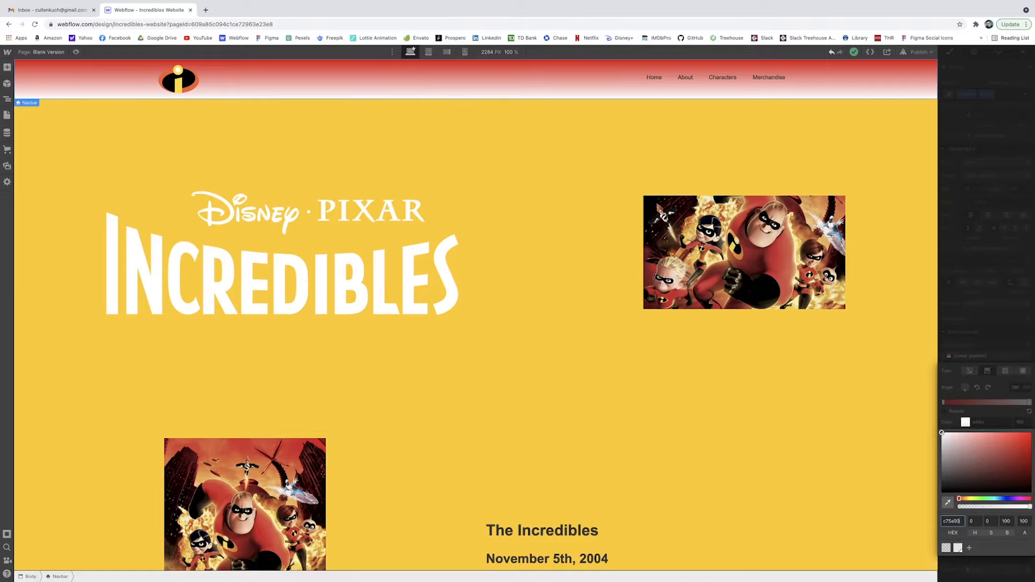
# Style the Home nav link with the Bebasneue font, the saved gainsboro color and a size of 26 px.
pyautogui.click(648, 81)
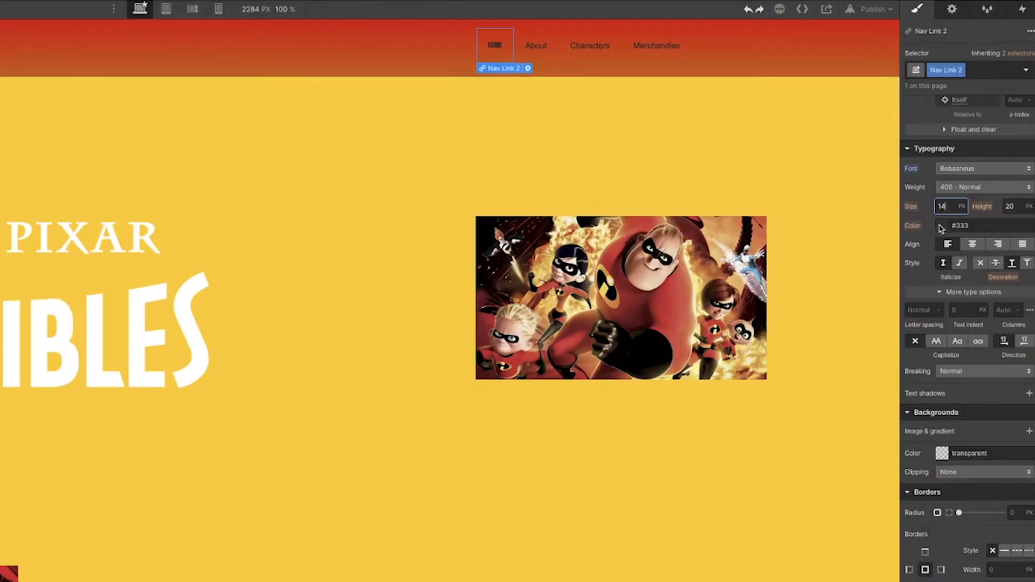
pyautogui.click(973, 202)
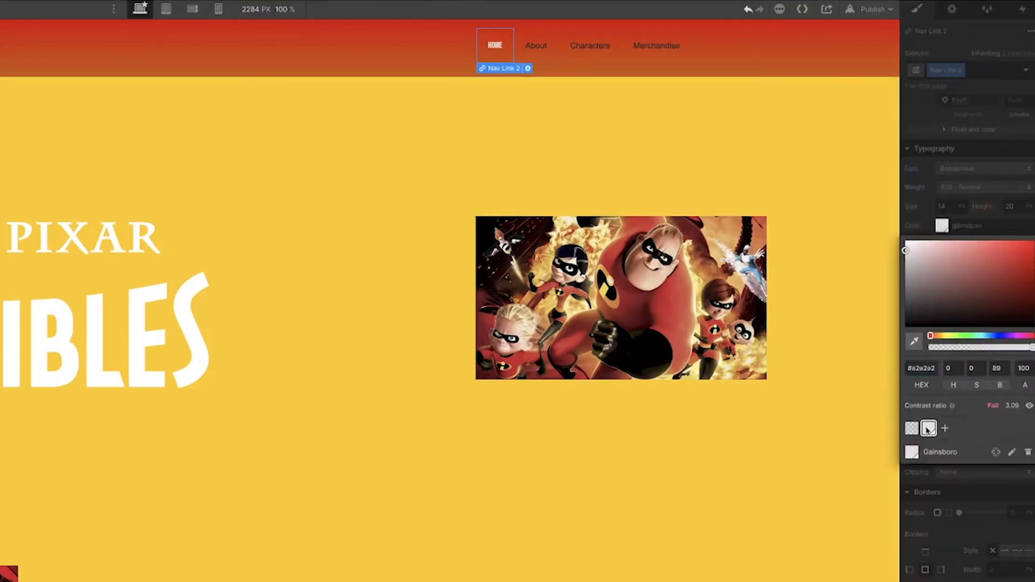
pyautogui.click(928, 430)
pyautogui.click(945, 206)
pyautogui.write('26')
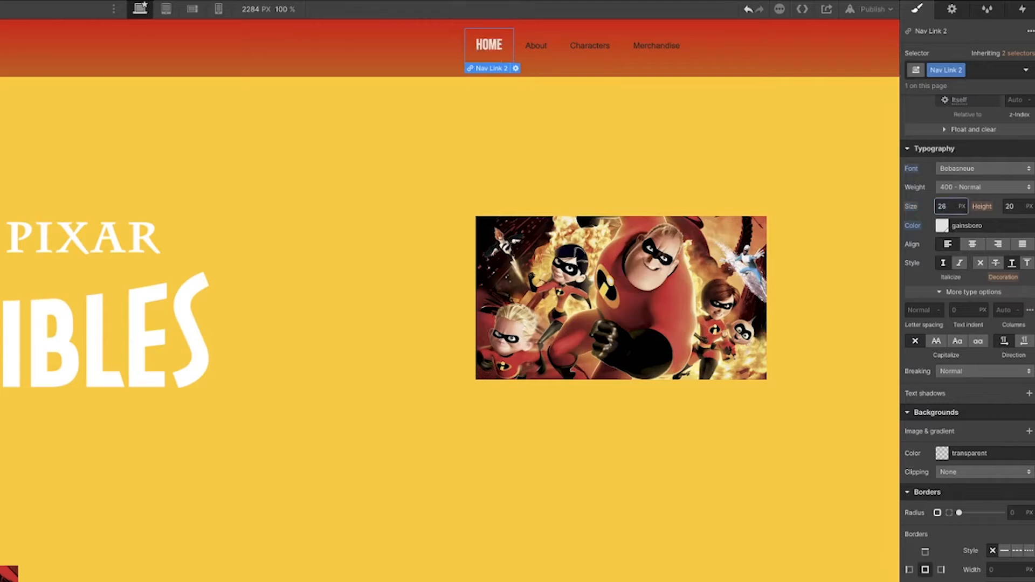
# Apply the Nav Link 2 class to the About, Characters and Merchandise links.
pyautogui.click(536, 45)
pyautogui.click(989, 69)
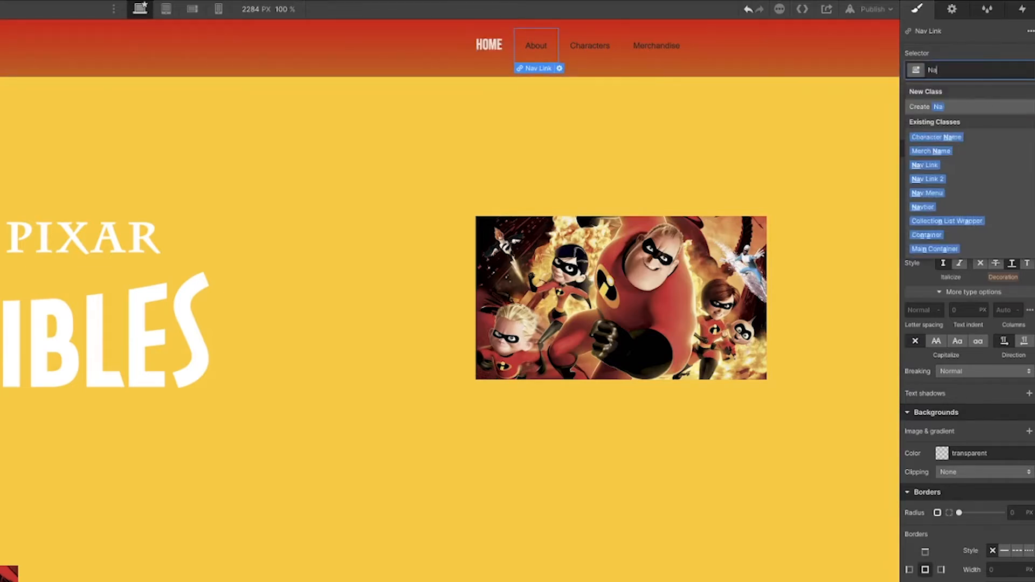
pyautogui.write('Nav')
pyautogui.click(969, 135)
pyautogui.click(590, 46)
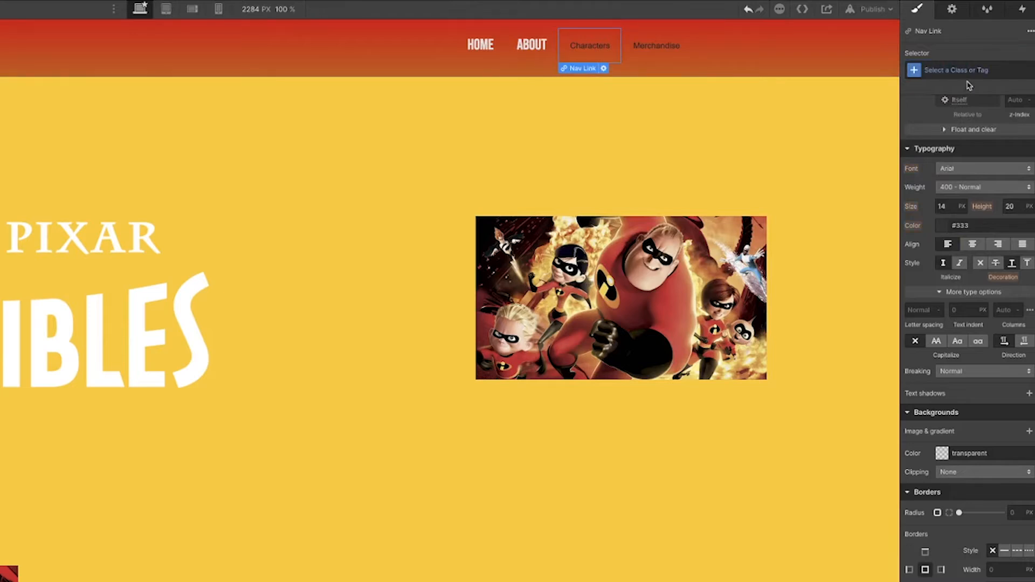
pyautogui.click(981, 71)
pyautogui.write('Nav Link 2')
pyautogui.click(924, 137)
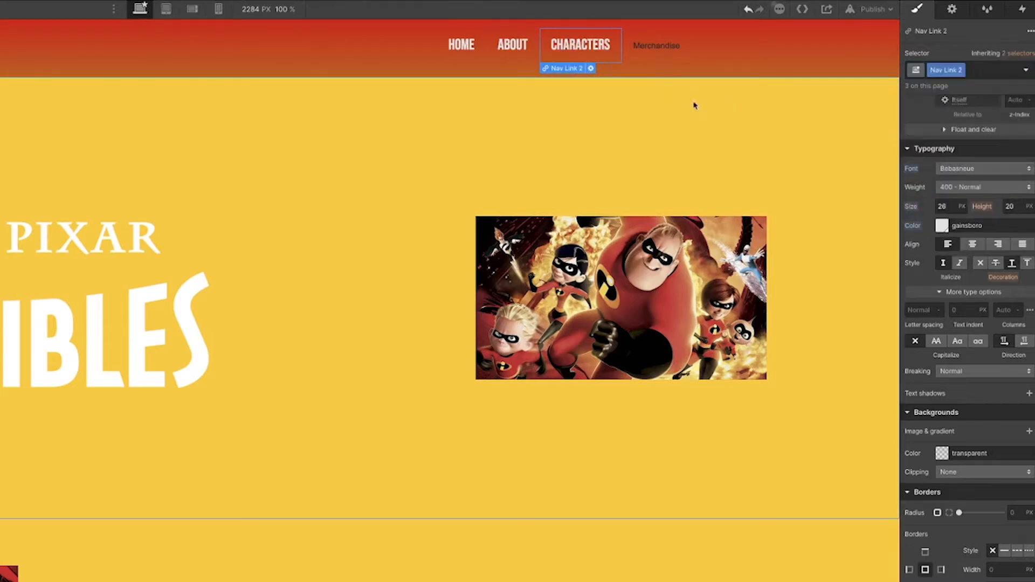
pyautogui.click(669, 48)
pyautogui.click(987, 71)
pyautogui.write('Nav L')
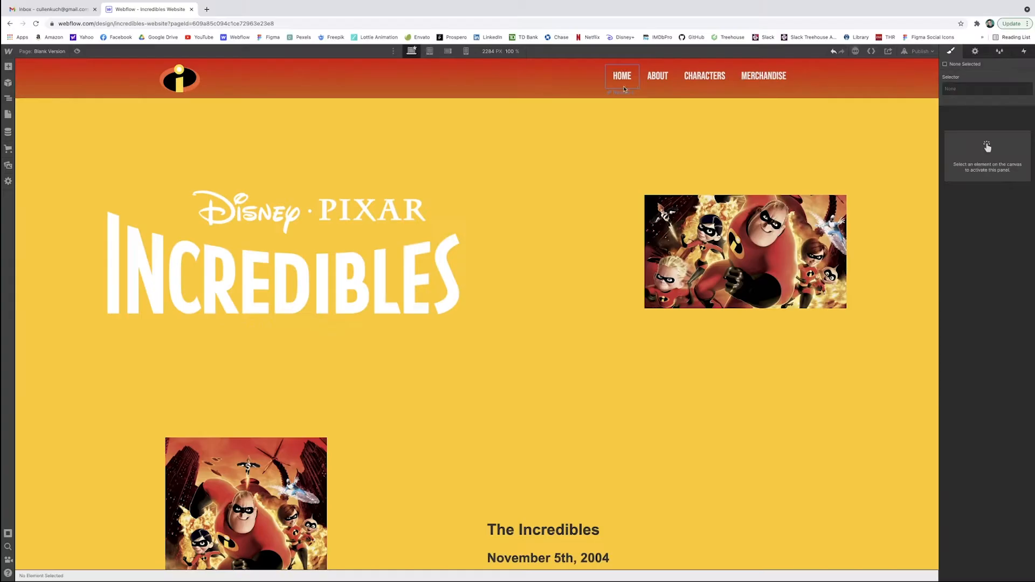
# Italicize the Nav Link 2 text in its Hover state.
pyautogui.click(1026, 93)
pyautogui.click(991, 129)
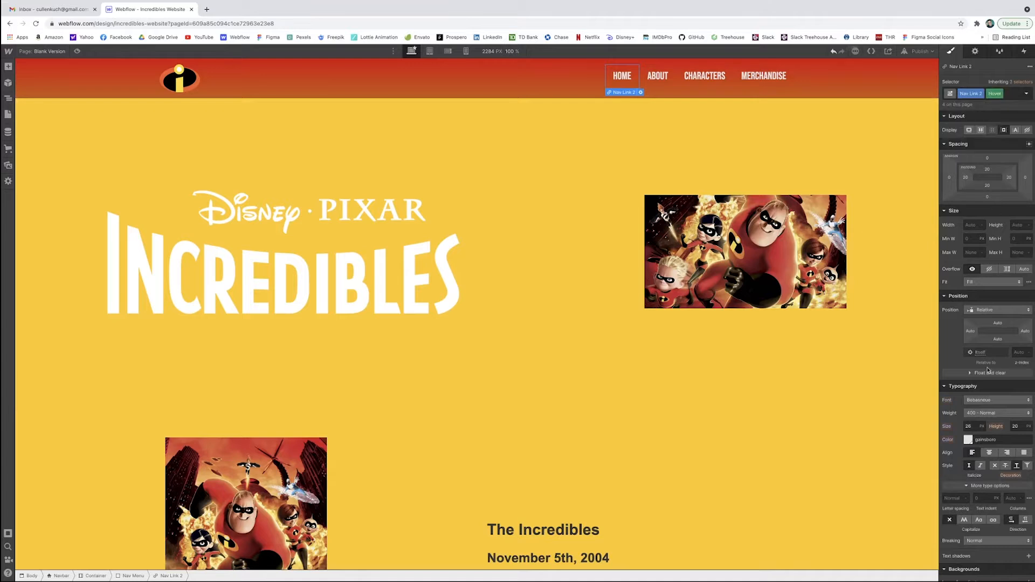
pyautogui.click(980, 465)
# Return Nav Link 2 to its default state and add a transition covering All Properties.
pyautogui.scroll(-5, 999, 146)
pyautogui.click(1026, 93)
pyautogui.click(982, 119)
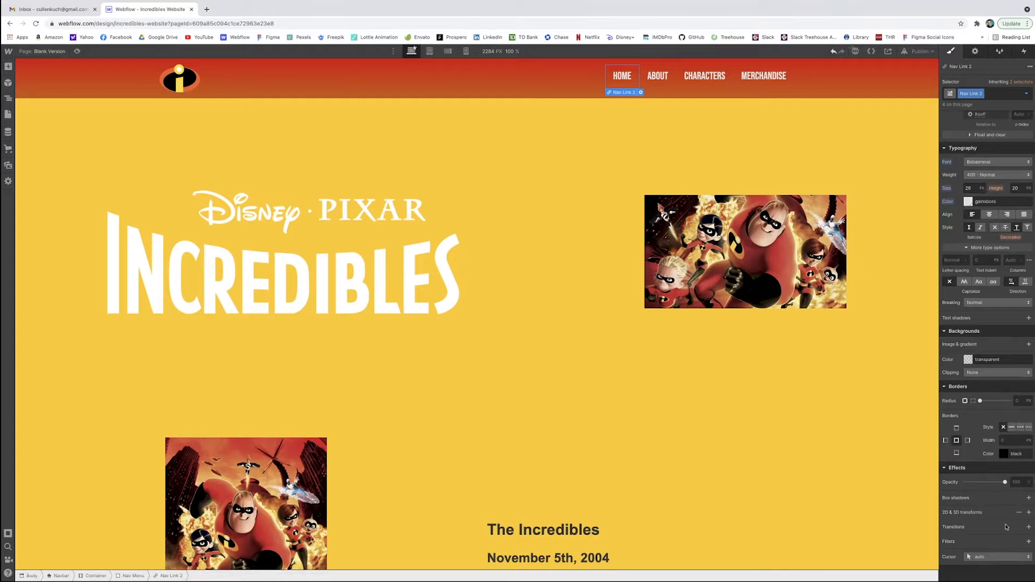
pyautogui.click(1029, 527)
pyautogui.click(1006, 495)
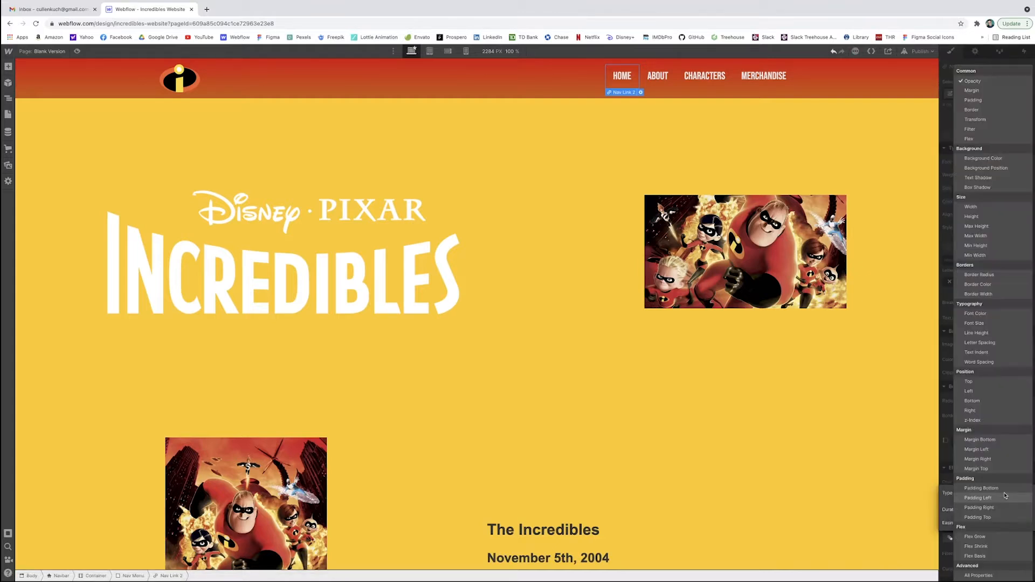
pyautogui.click(959, 575)
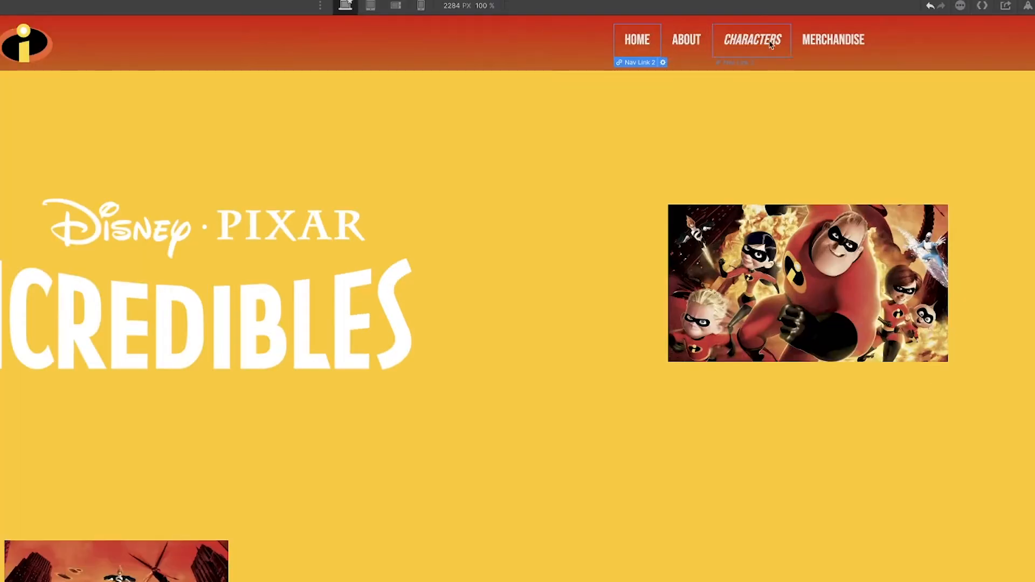
# Delete the family banner image beside the Incredibles logo in the hero section.
pyautogui.click(556, 261)
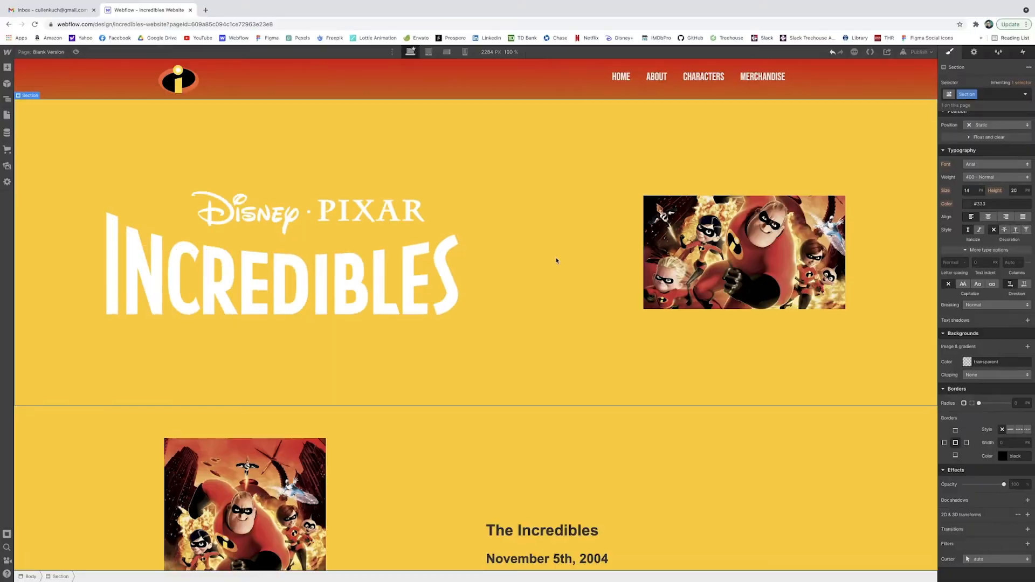
pyautogui.click(745, 243)
pyautogui.press('Delete')
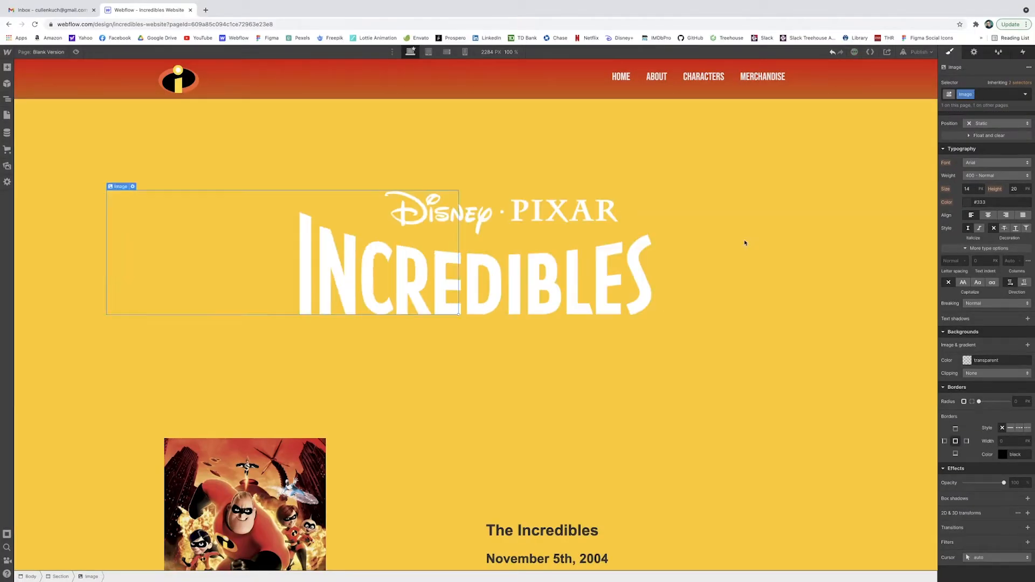
# Give the hero section the Incredibles Banner.jpg asset as its background image.
pyautogui.click(762, 194)
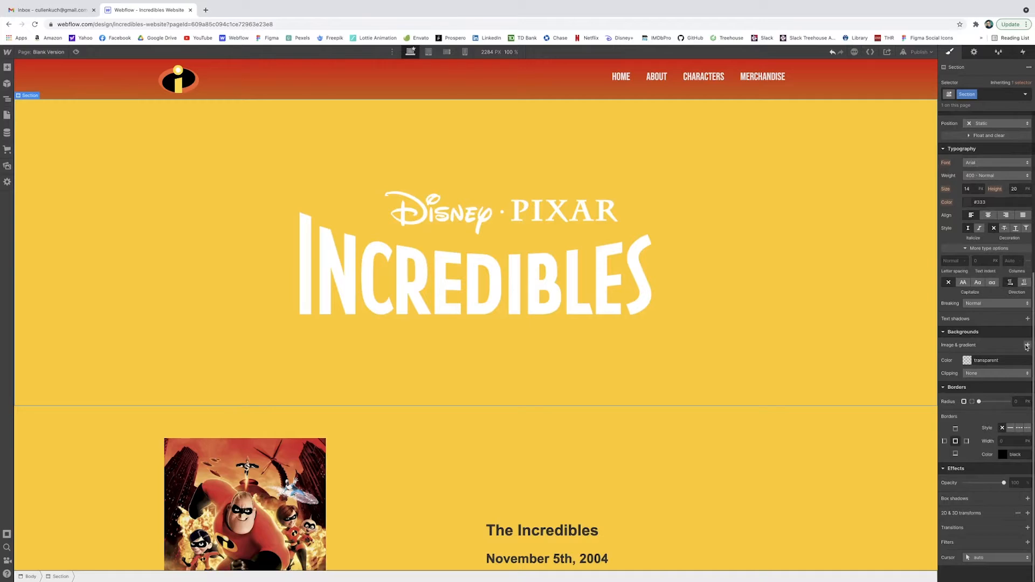
pyautogui.click(1027, 345)
pyautogui.click(996, 416)
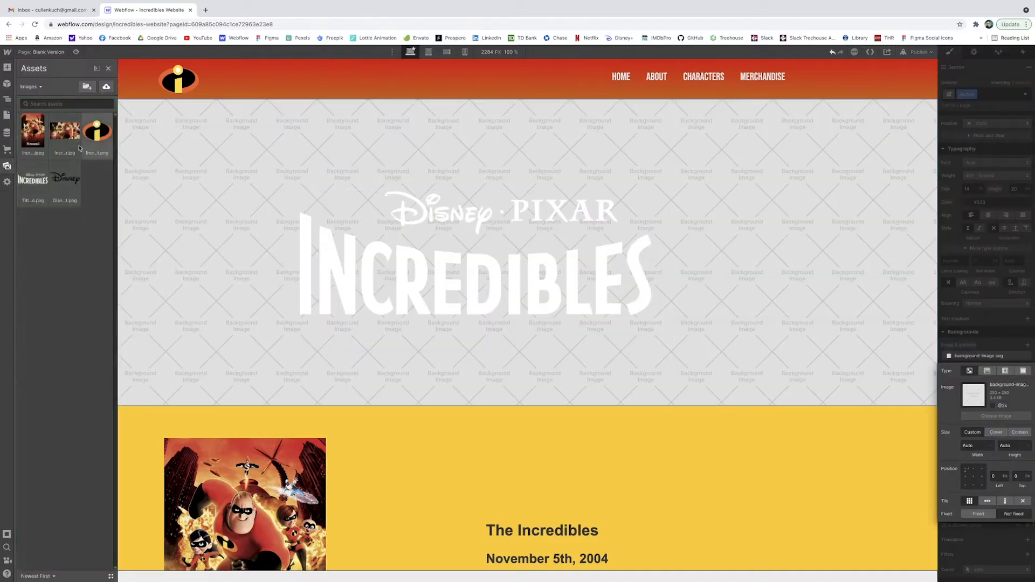
pyautogui.click(64, 132)
pyautogui.click(713, 335)
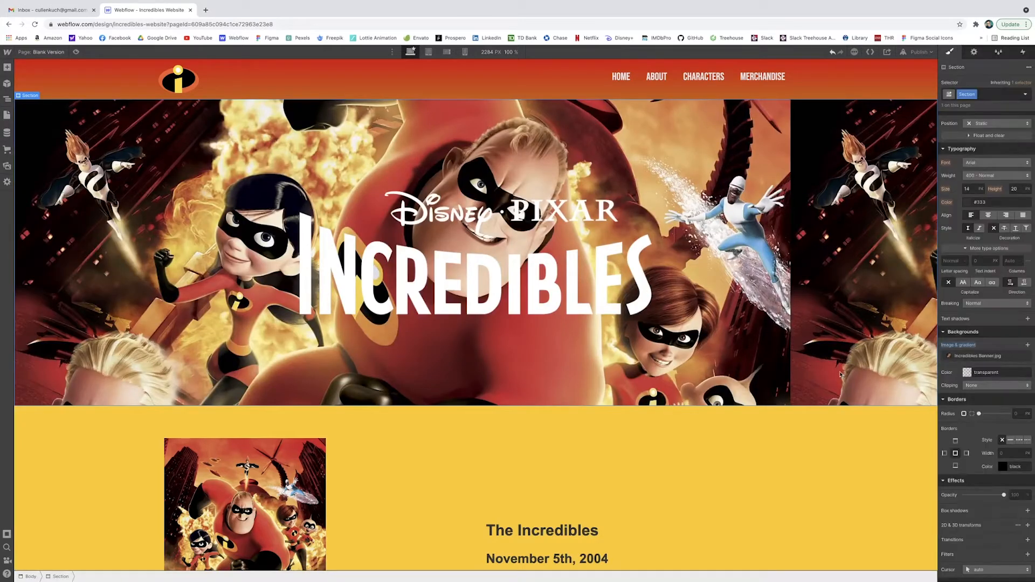
# Set the hero background image's size to Cover and its position to the center.
pyautogui.click(952, 357)
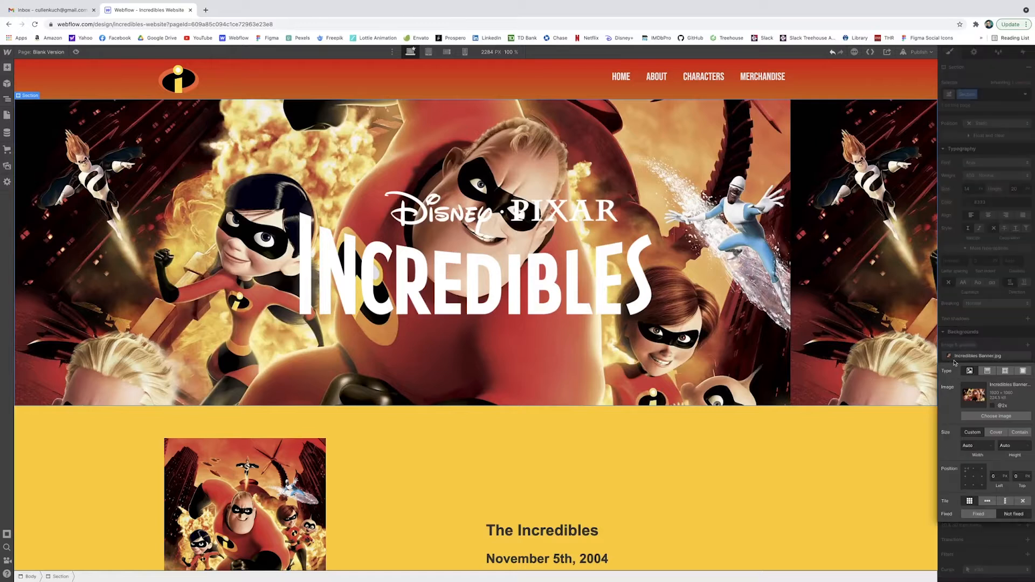
pyautogui.click(996, 432)
pyautogui.click(974, 477)
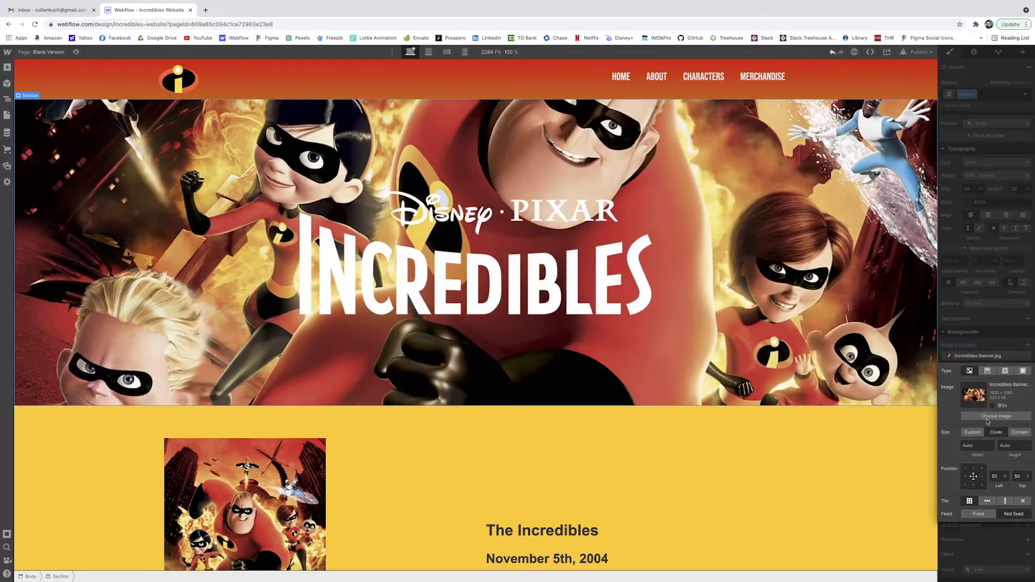
pyautogui.press('Escape')
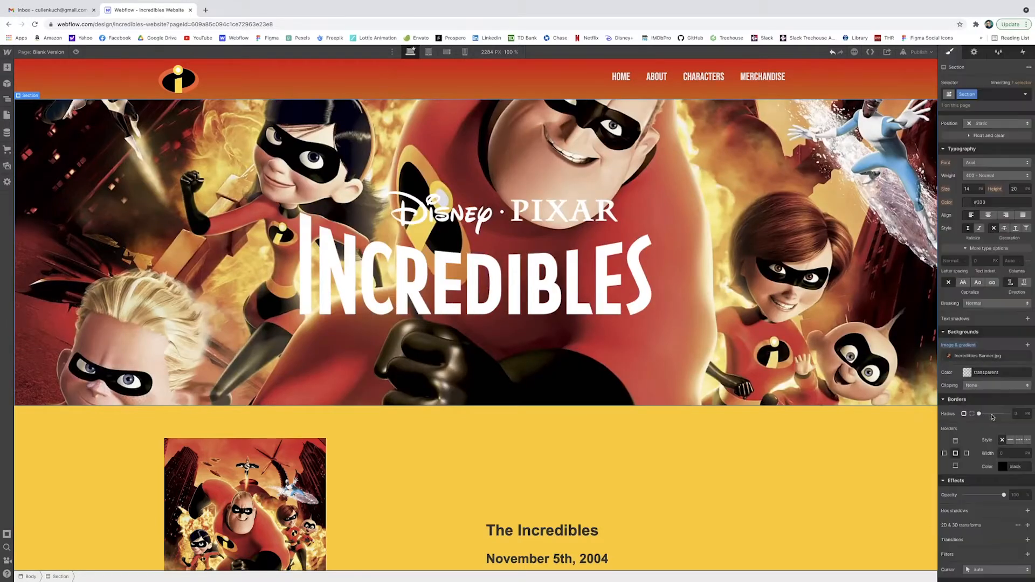
# Add a solid rgba(0, 0, 0, 0.5) color overlay over the hero background image.
pyautogui.click(1027, 345)
pyautogui.click(1023, 372)
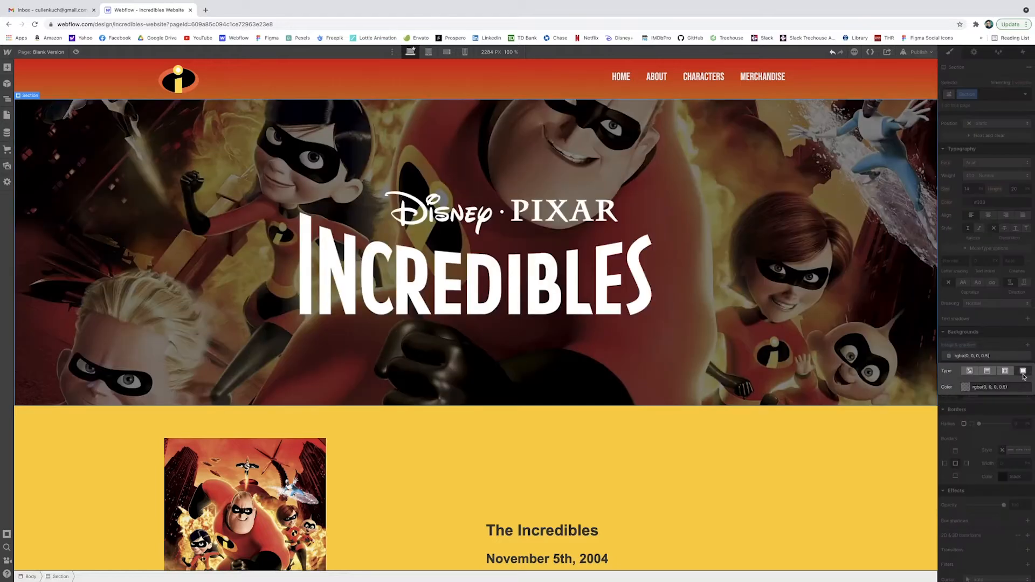
pyautogui.click(757, 369)
# Set the hero section's height to 70 VH.
pyautogui.scroll(5, 987, 270)
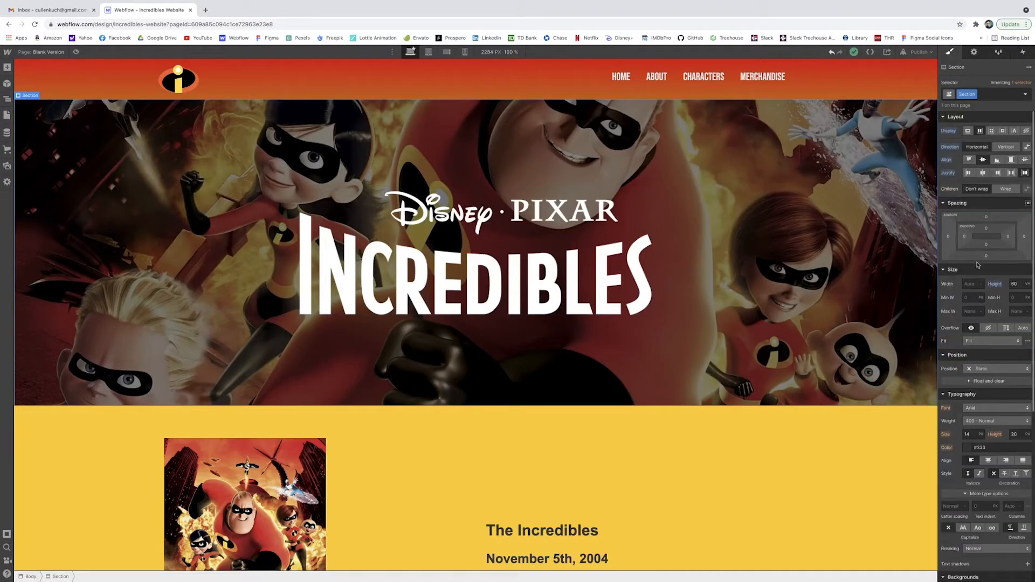
pyautogui.click(1015, 283)
pyautogui.press('BackSpace')
pyautogui.write('7')
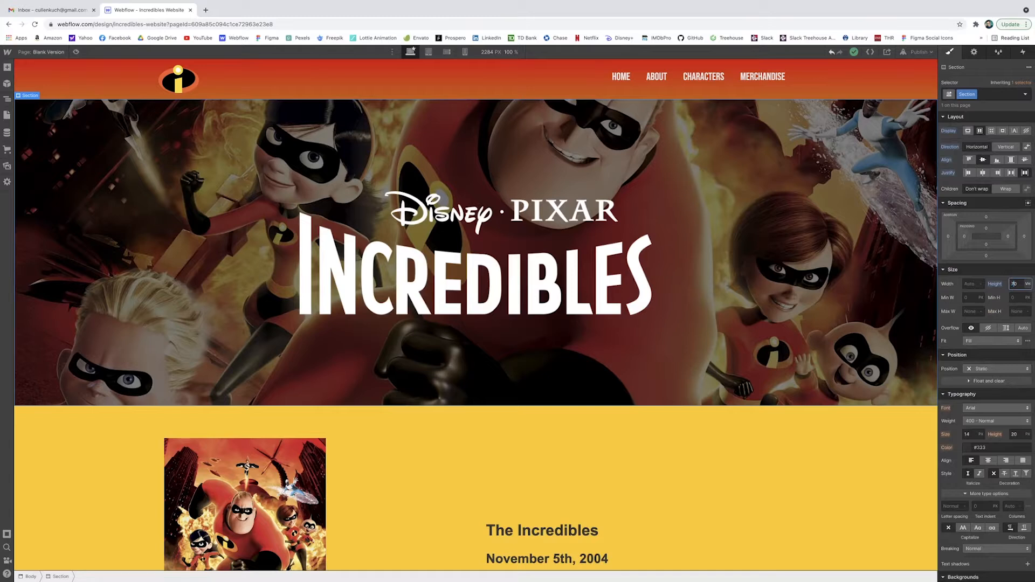
pyautogui.press('Return')
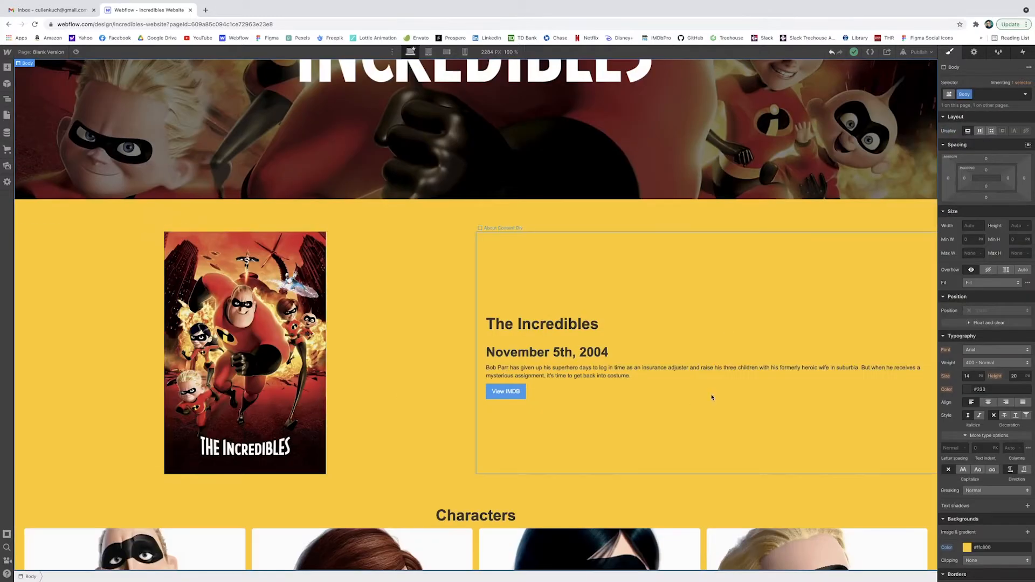
# Add a container below the hero section and nest the About Section inside it.
pyautogui.click(7, 67)
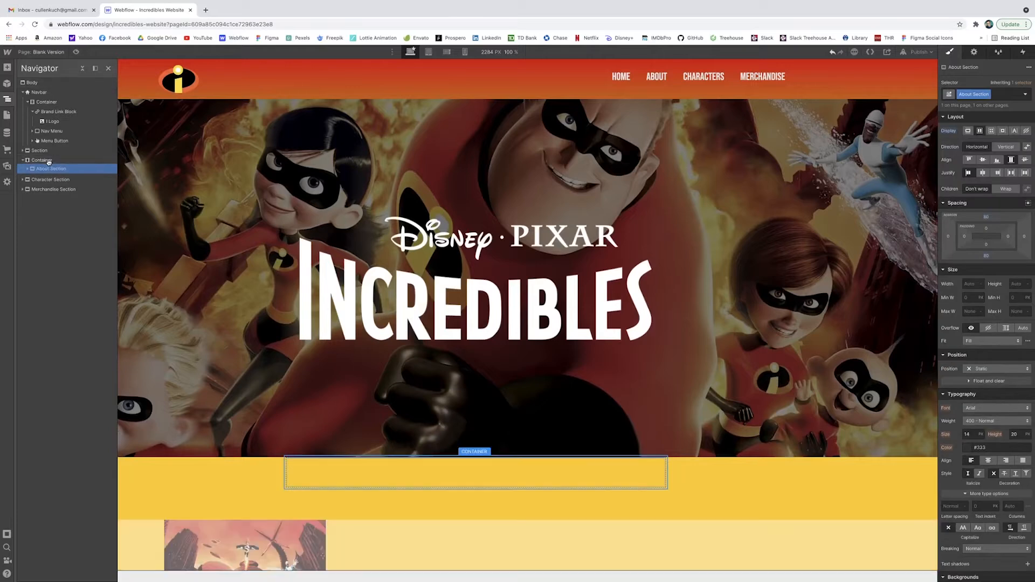
pyautogui.moveTo(49, 162); pyautogui.dragTo(50, 163)
pyautogui.scroll(-6, 586, 272)
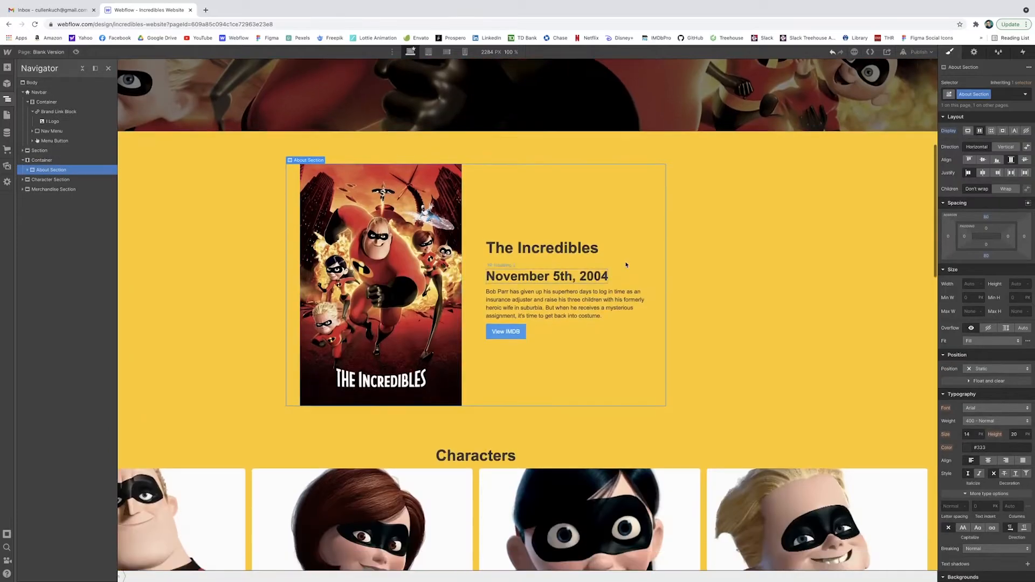
# Set the width of The Incredibles heading in the About Section to 500 px.
pyautogui.click(588, 250)
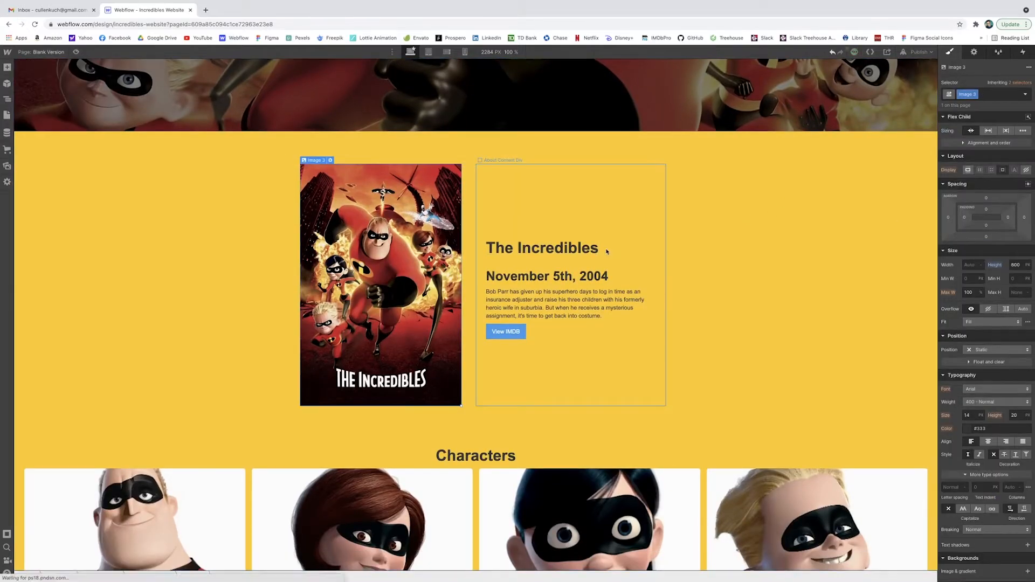
pyautogui.click(972, 266)
pyautogui.write('500')
pyautogui.press('Return')
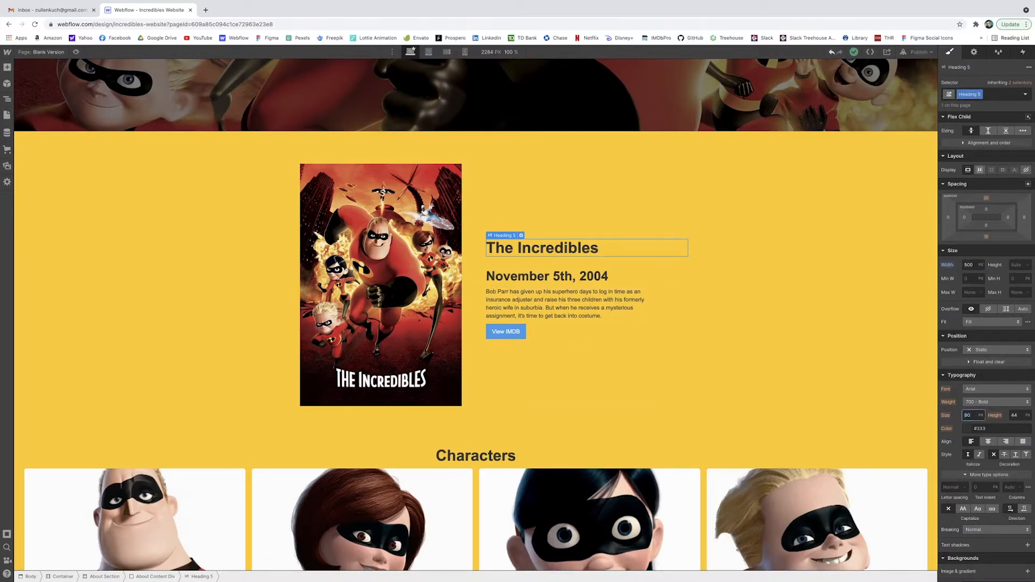
# Set The Incredibles heading's font size to 80 px and its line height to 1.4.
pyautogui.press('Return')
pyautogui.click(1016, 416)
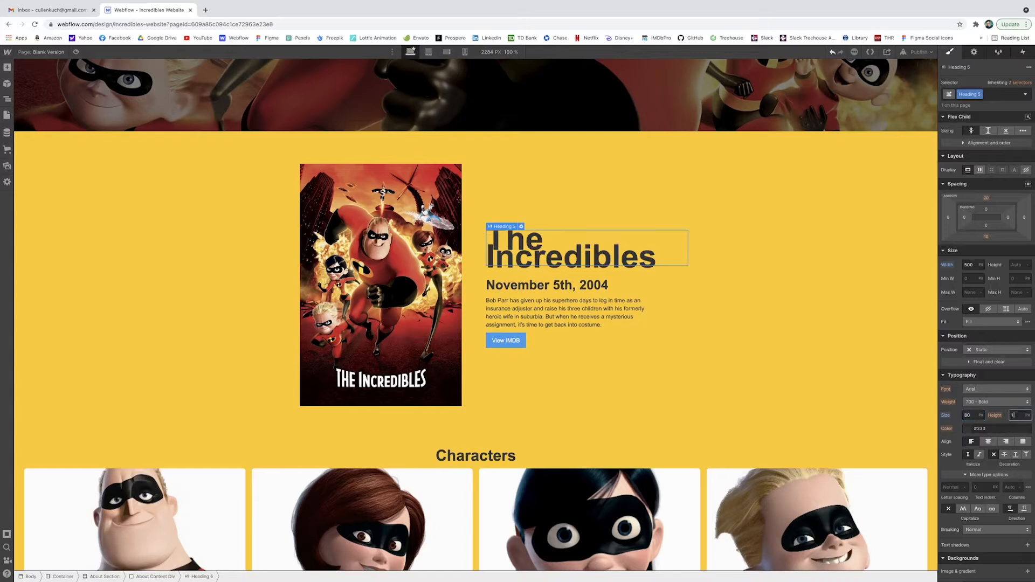
pyautogui.press('Return')
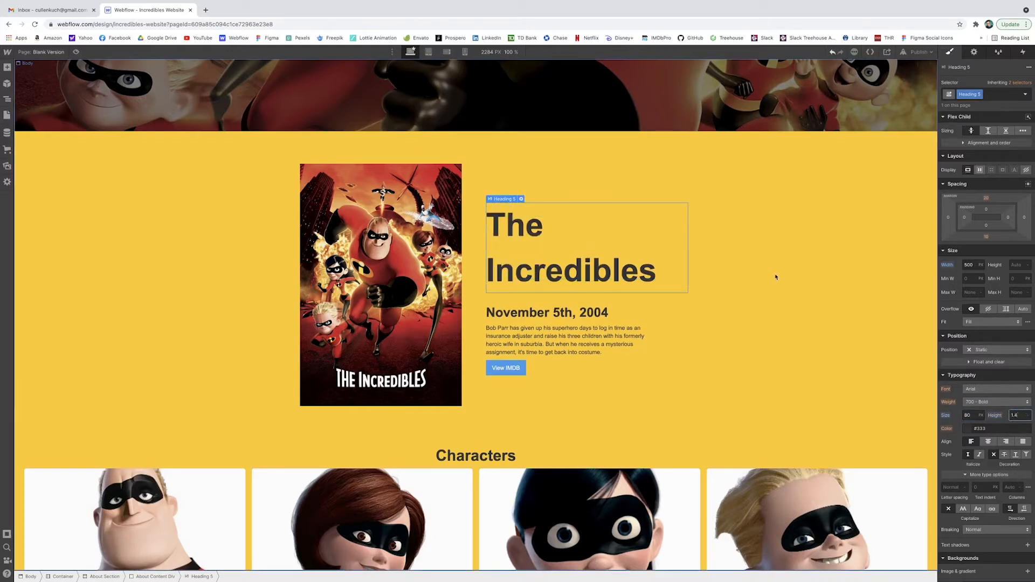
# Set the maximum width of the container around the About Section to 1200 px.
pyautogui.click(662, 238)
pyautogui.click(972, 255)
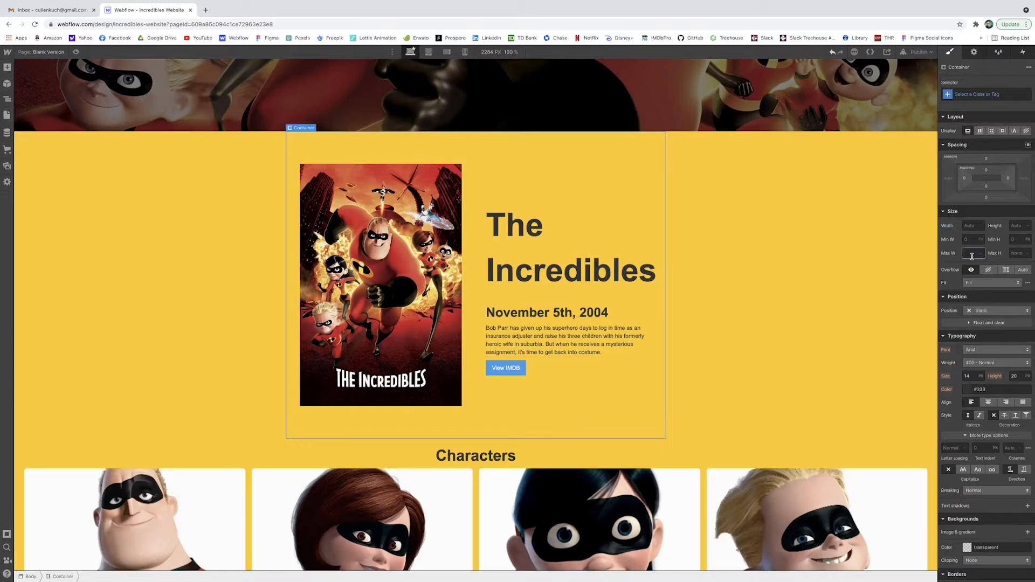
pyautogui.press('Return')
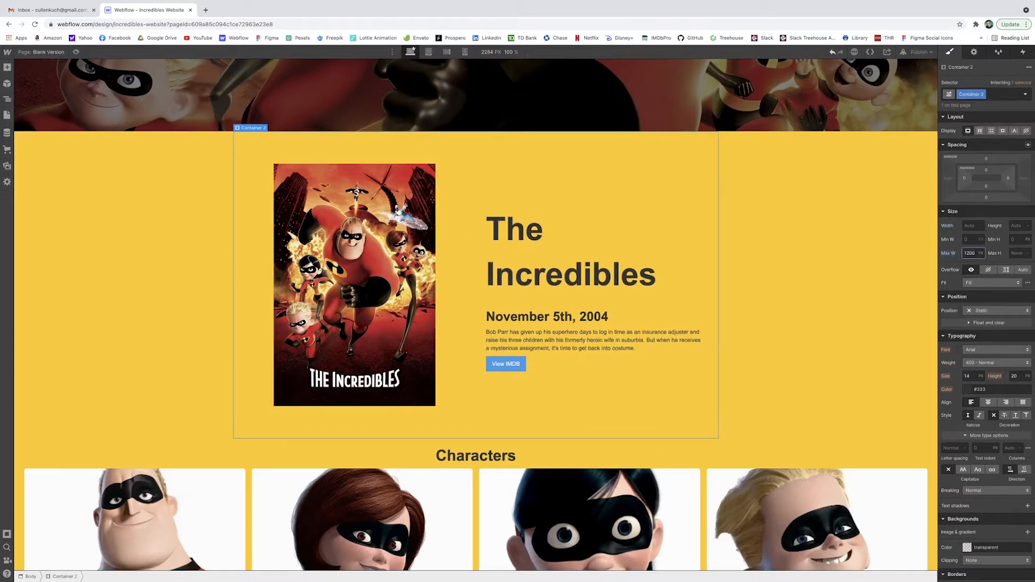
# Change The Incredibles heading's font to Bebasneue.
pyautogui.click(658, 276)
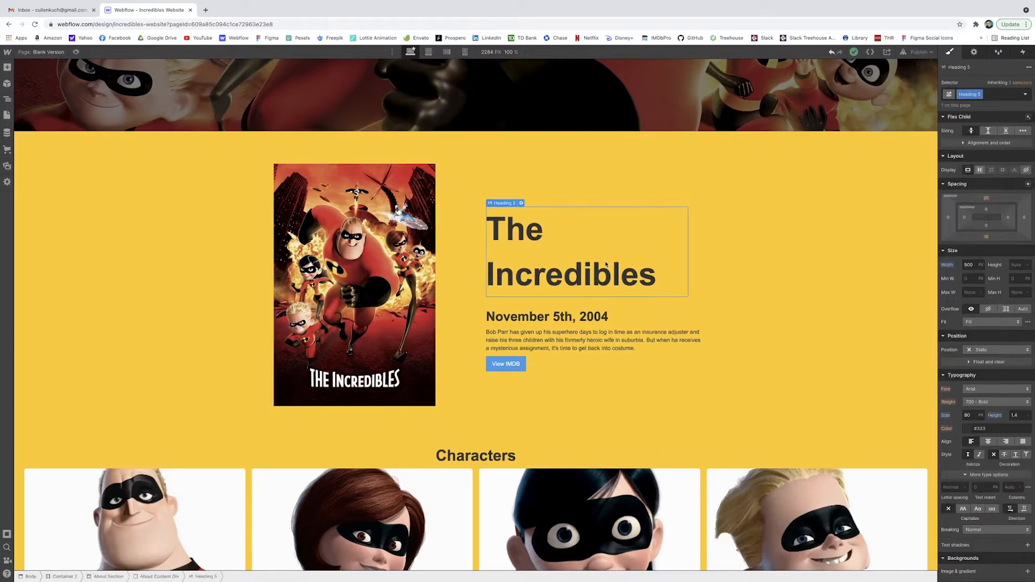
pyautogui.click(997, 388)
pyautogui.click(992, 307)
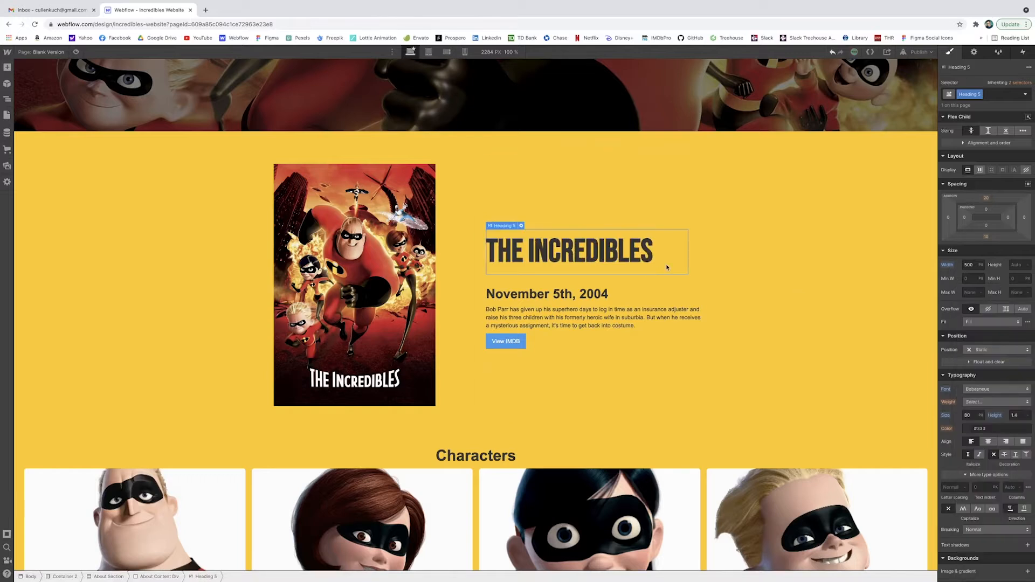
# Add a linear gradient background to The Incredibles heading in the About Section, with its first color stop at #DA0000.
pyautogui.scroll(-4, 1006, 312)
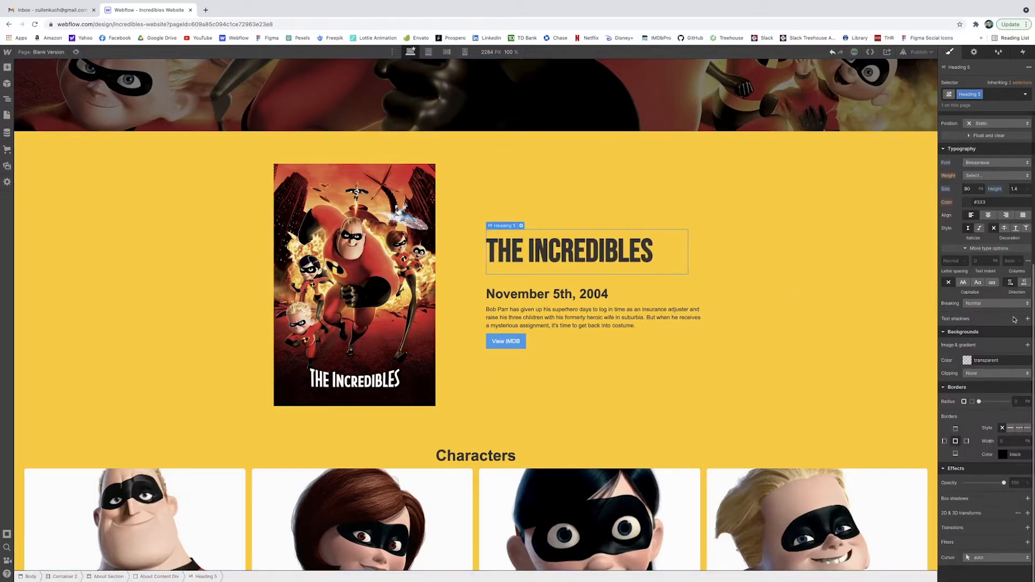
pyautogui.click(1028, 346)
pyautogui.click(986, 372)
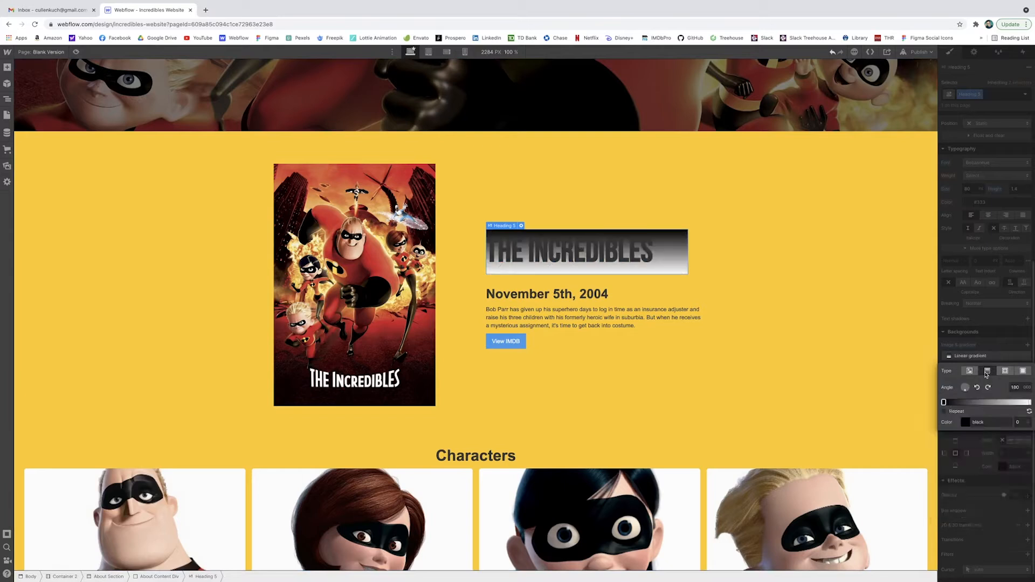
pyautogui.click(965, 422)
pyautogui.click(952, 521)
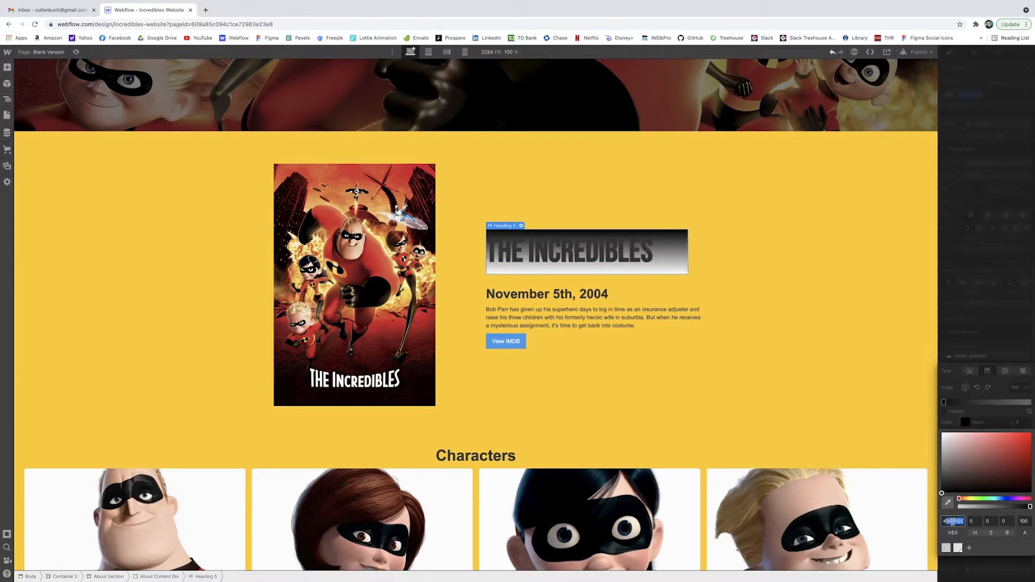
pyautogui.write('da0000')
pyautogui.press('Return')
# Set the end color stop of The Incredibles heading's gradient to #C75A00.
pyautogui.click(1029, 402)
pyautogui.click(965, 423)
pyautogui.doubleClick(954, 522)
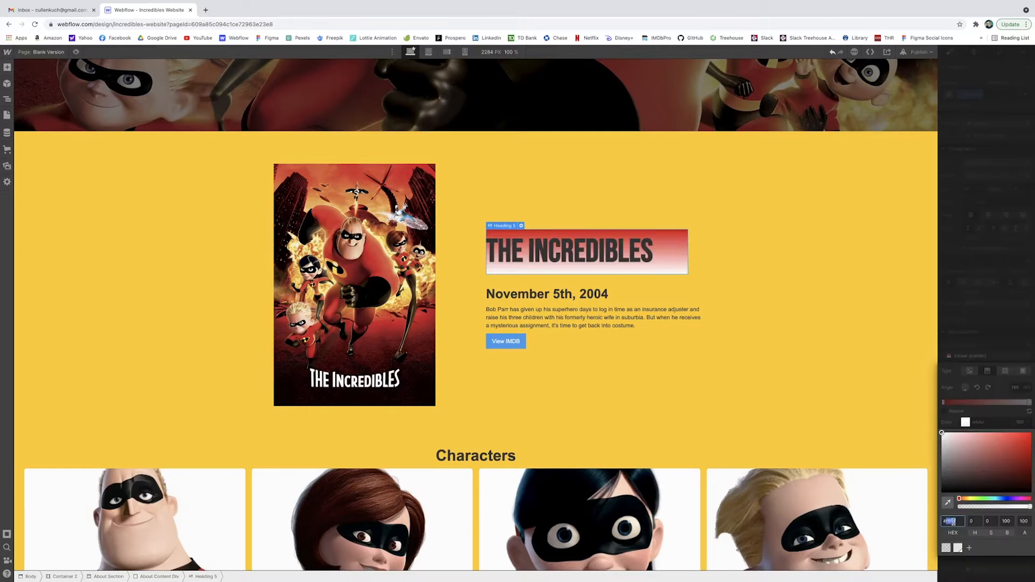
pyautogui.write('c75a00')
pyautogui.press('Return')
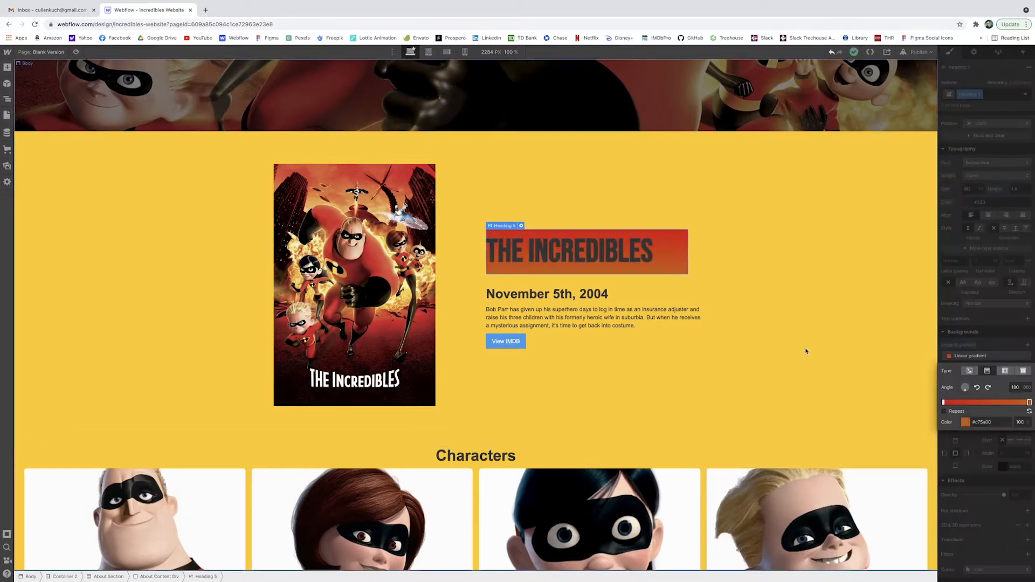
pyautogui.click(904, 367)
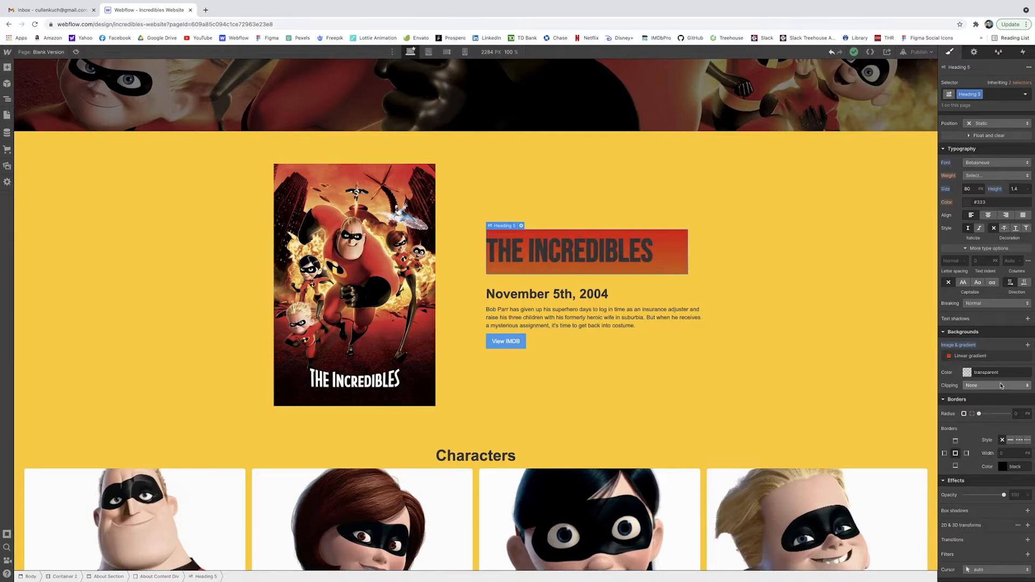
# Clip the gradient background of The Incredibles heading to its text.
pyautogui.click(995, 386)
pyautogui.click(989, 414)
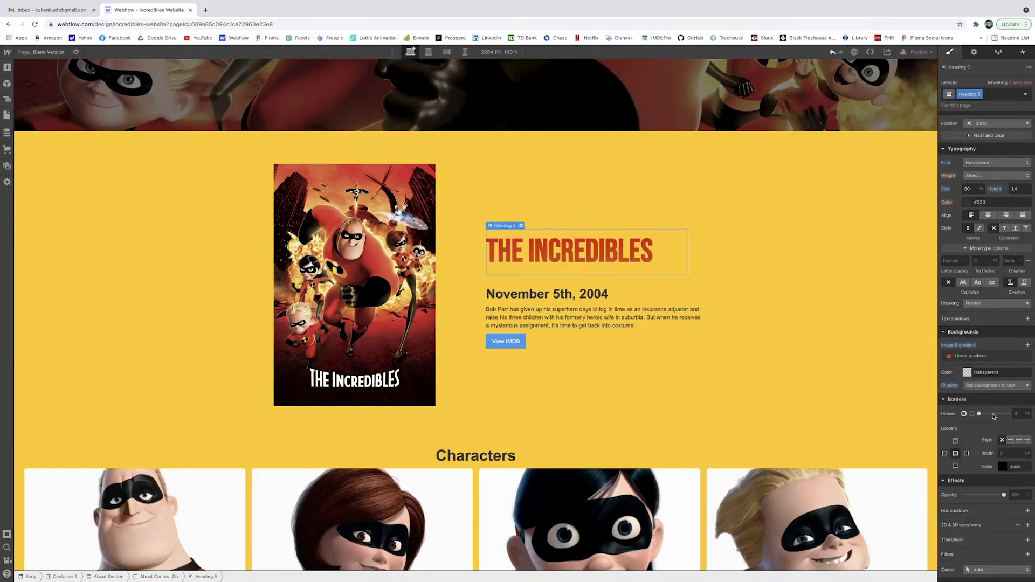
pyautogui.press('Escape')
# Italicize The Incredibles heading in its hover state and give its normal state a 200 ms transition on all properties.
pyautogui.click(569, 249)
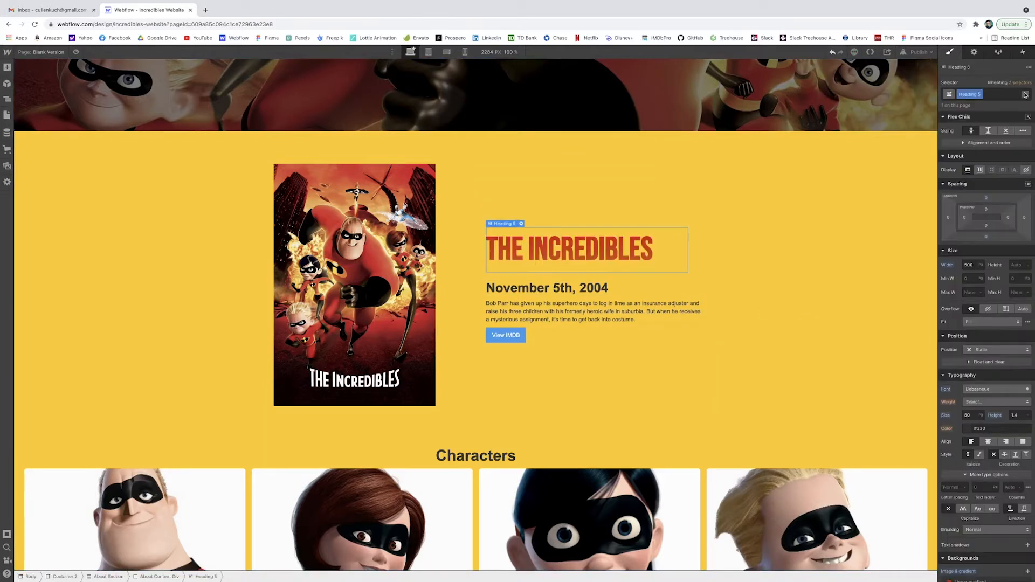
pyautogui.click(980, 455)
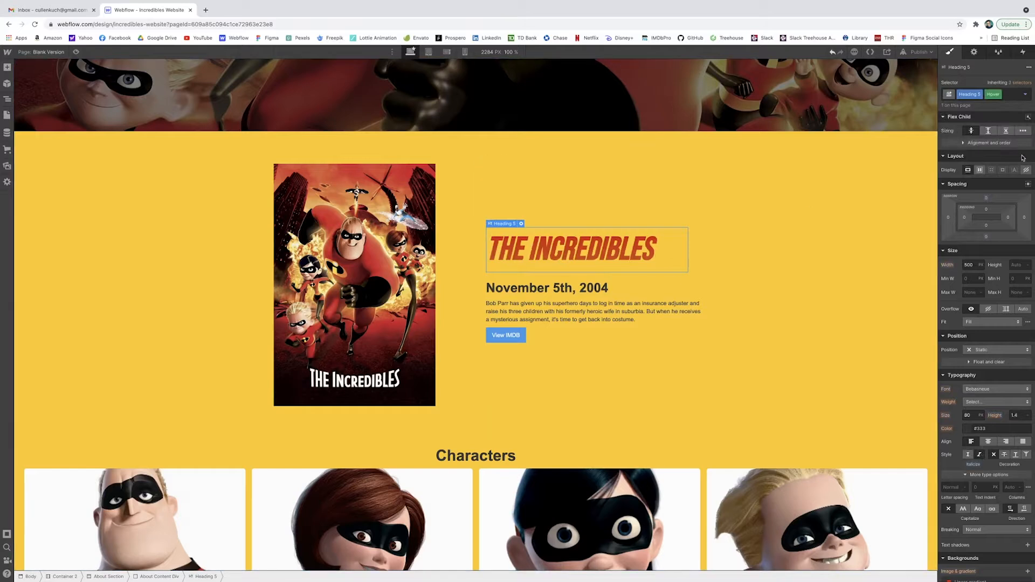
pyautogui.scroll(-4, 992, 269)
pyautogui.click(1026, 94)
pyautogui.click(997, 119)
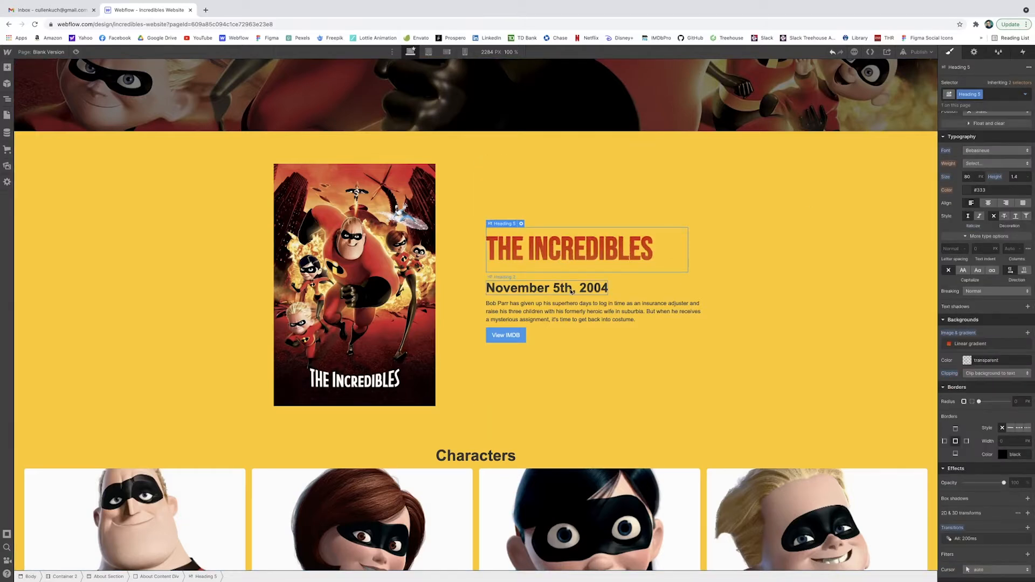
# Change the November 5th, 2004 heading's font to Bebasneue and its line height to 1.4.
pyautogui.click(572, 292)
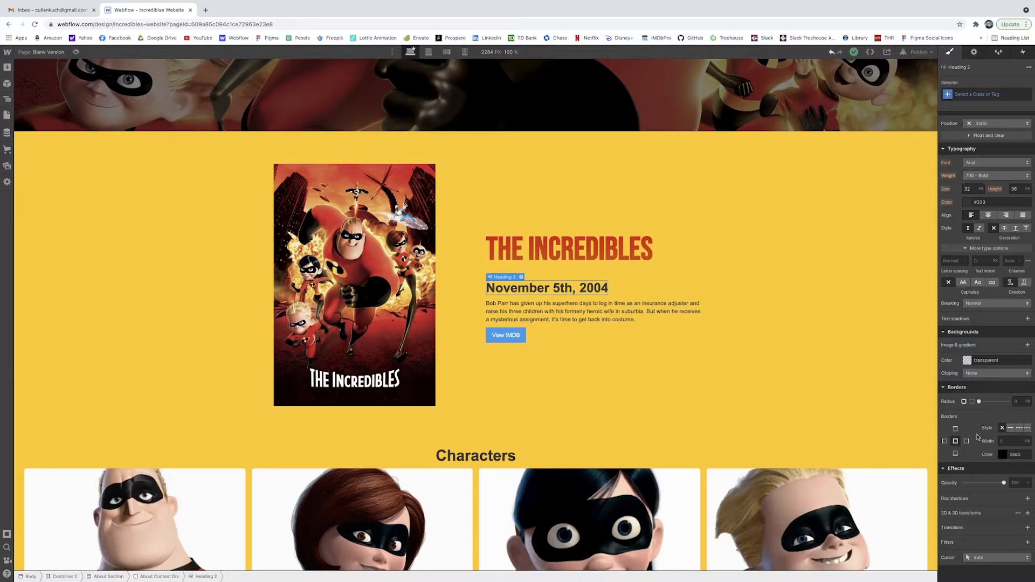
pyautogui.scroll(3, 977, 352)
pyautogui.scroll(1, 977, 352)
pyautogui.click(973, 298)
pyautogui.click(974, 308)
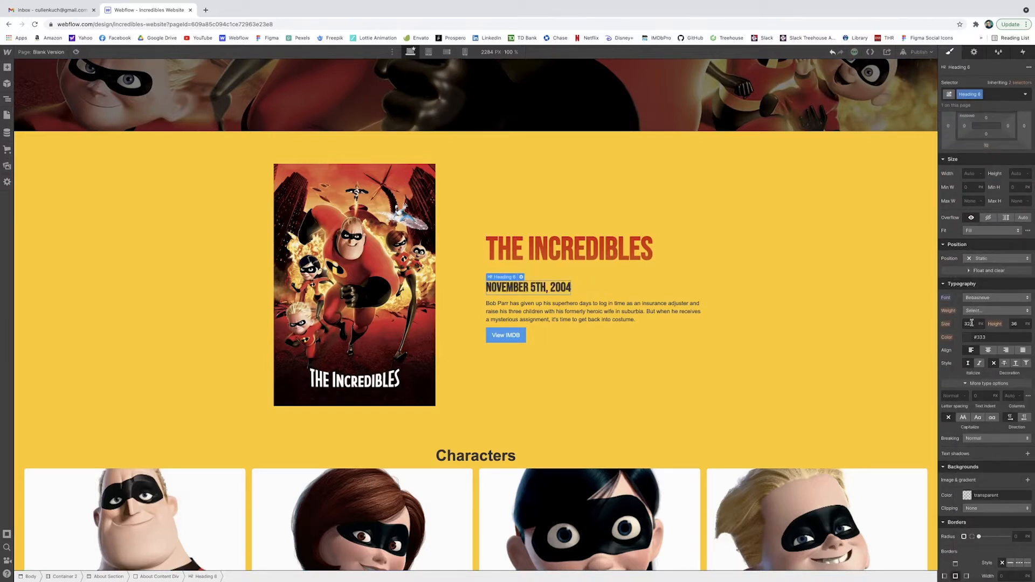
pyautogui.click(1015, 323)
pyautogui.write('1.4')
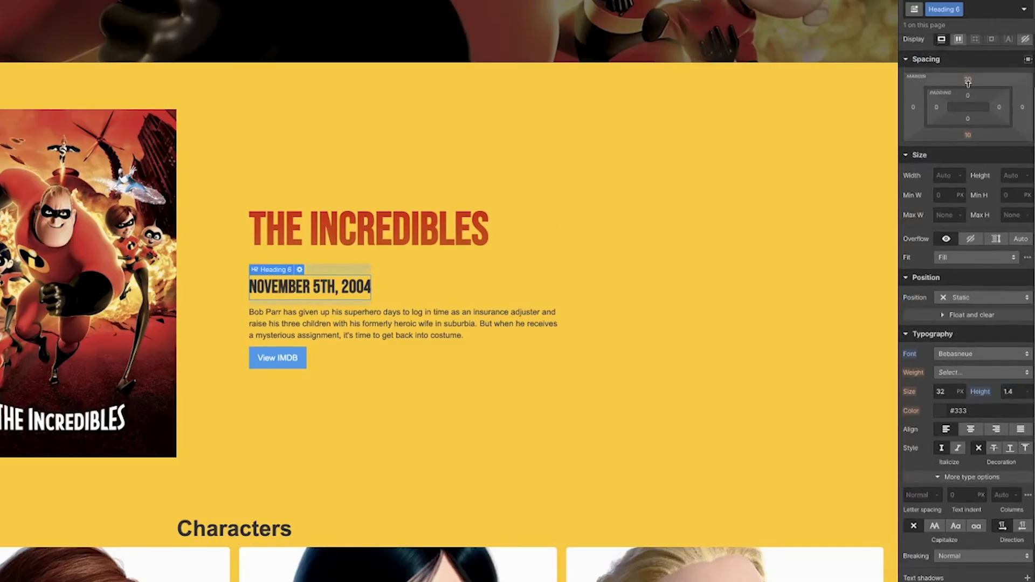
# Set the upper and lower margins of the November 5th, 2004 heading to 0.
pyautogui.click(968, 81)
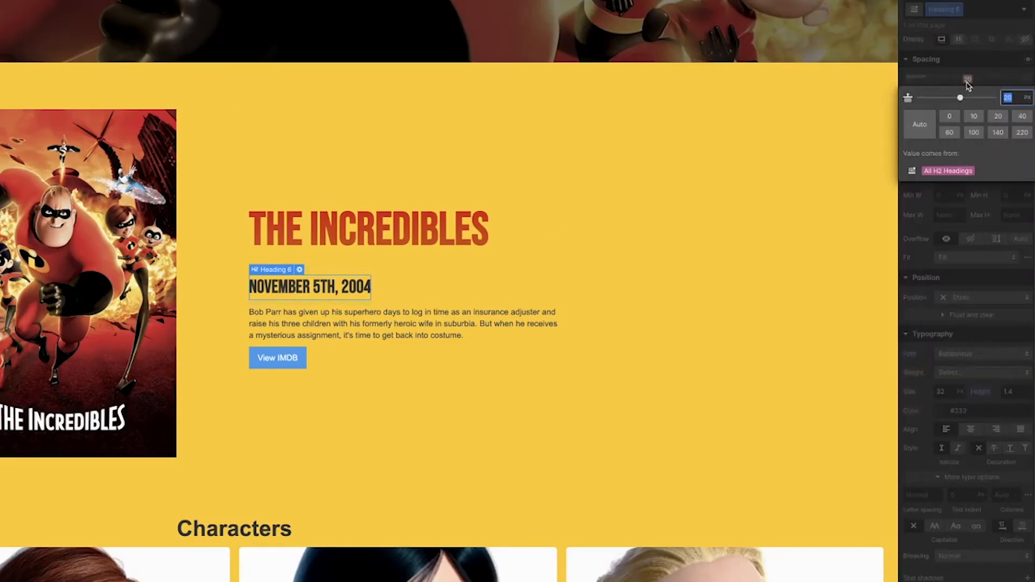
pyautogui.click(950, 115)
pyautogui.click(968, 134)
pyautogui.click(951, 175)
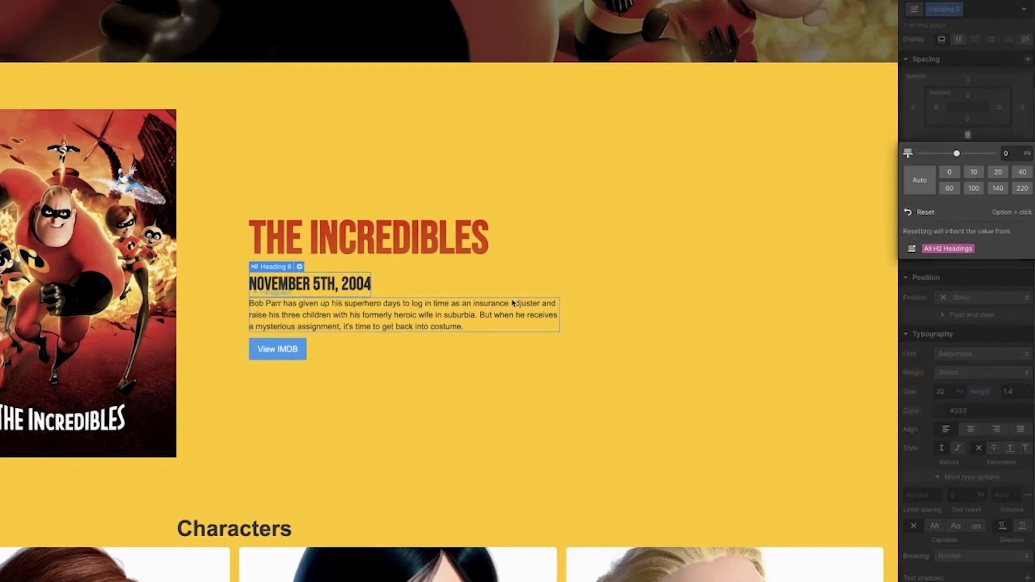
# Set the text color of the movie description paragraph in the About Section to #535353.
pyautogui.click(364, 326)
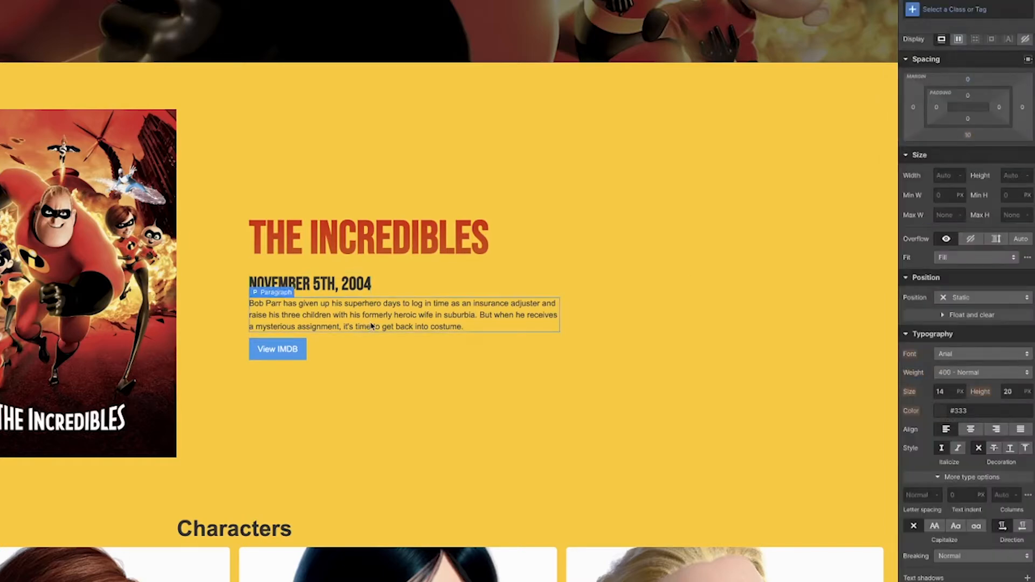
pyautogui.click(939, 412)
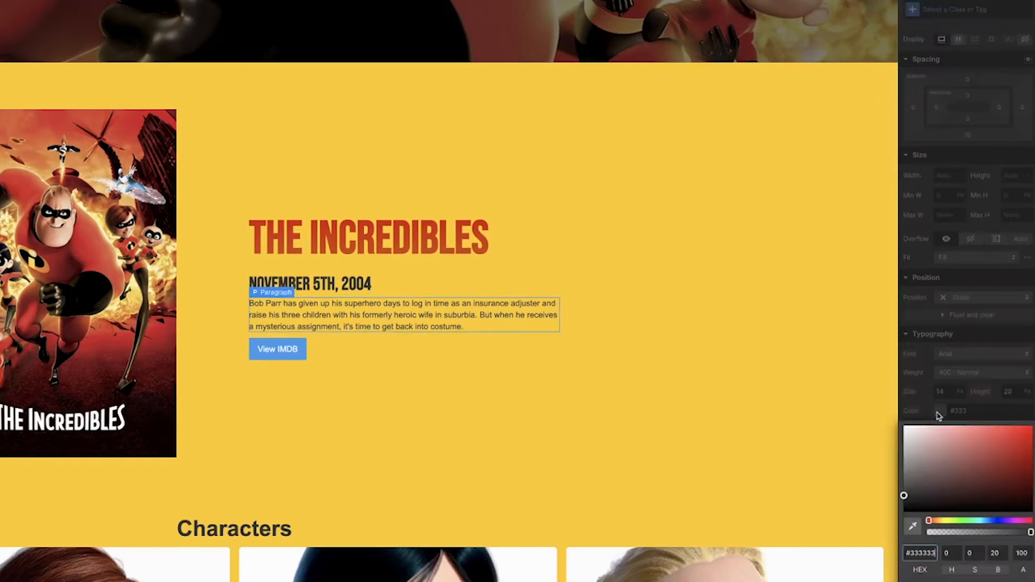
pyautogui.doubleClick(925, 551)
pyautogui.write('53535')
pyautogui.press('Return')
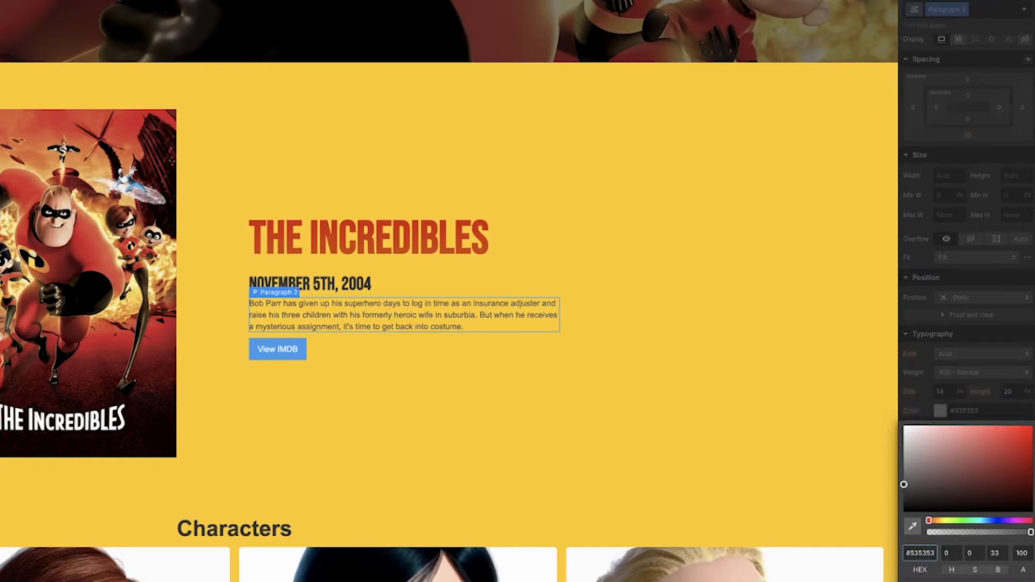
pyautogui.click(749, 423)
pyautogui.click(722, 419)
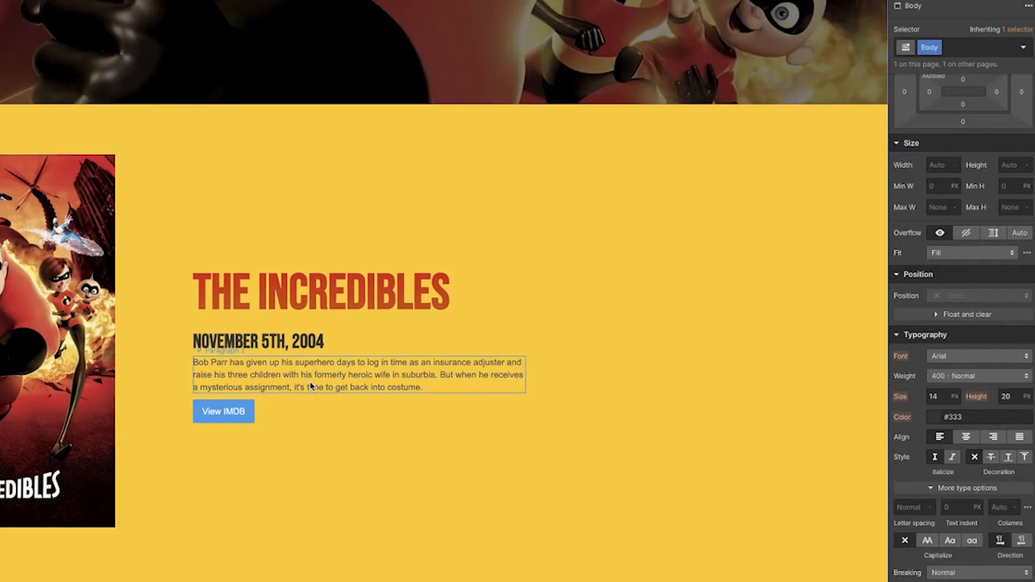
# Style the movie description paragraph in Lato at 24 px with a line height of 1.4.
pyautogui.click(311, 386)
pyautogui.click(954, 461)
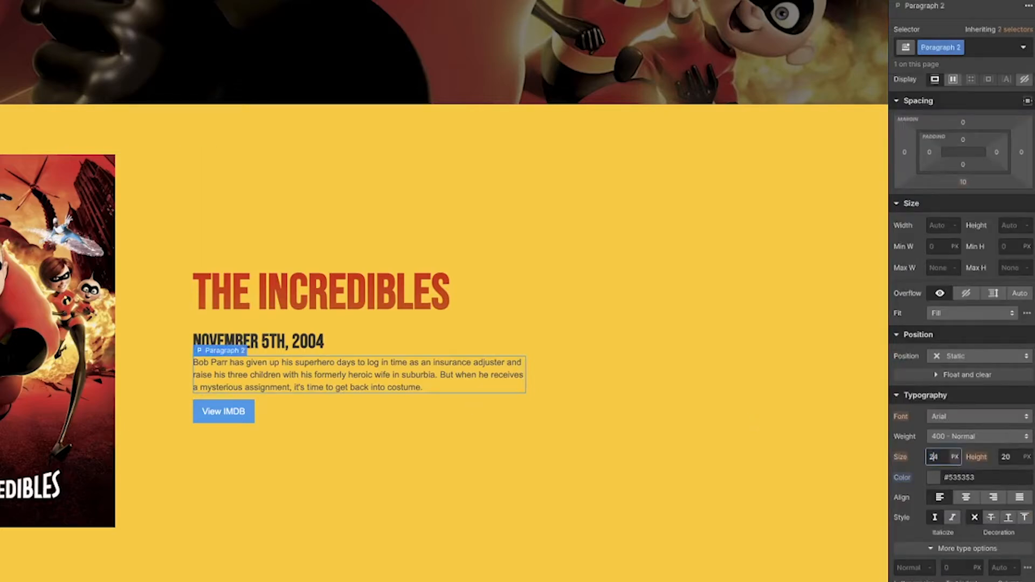
pyautogui.write('24')
pyautogui.press('Return')
pyautogui.click(1018, 458)
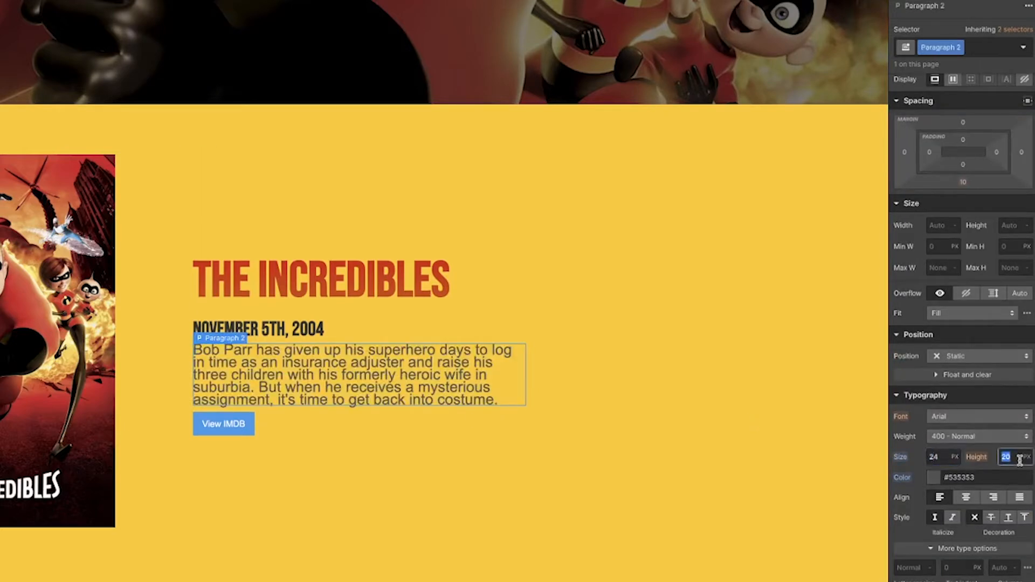
pyautogui.write('1.4')
pyautogui.press('Return')
pyautogui.click(985, 420)
pyautogui.click(972, 545)
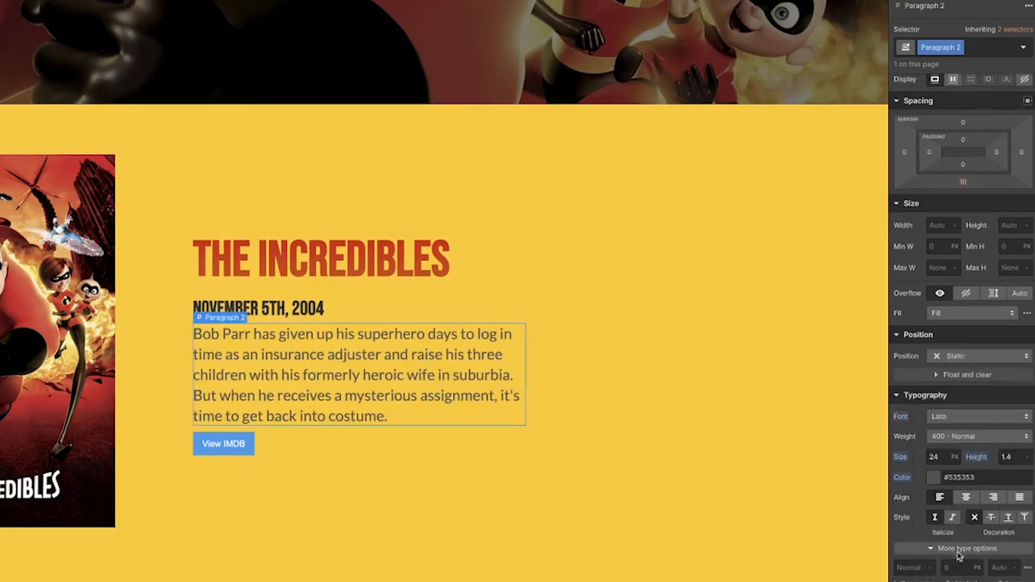
# Set the corner radius of the View IMDB button to 5 px.
pyautogui.click(320, 489)
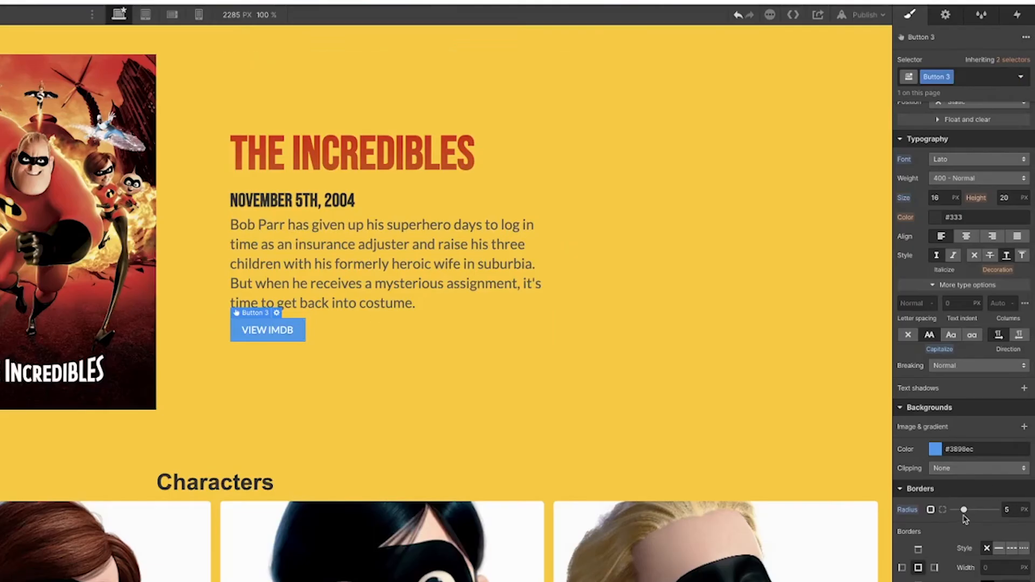
pyautogui.moveTo(964, 513); pyautogui.dragTo(936, 508)
pyautogui.press('Escape')
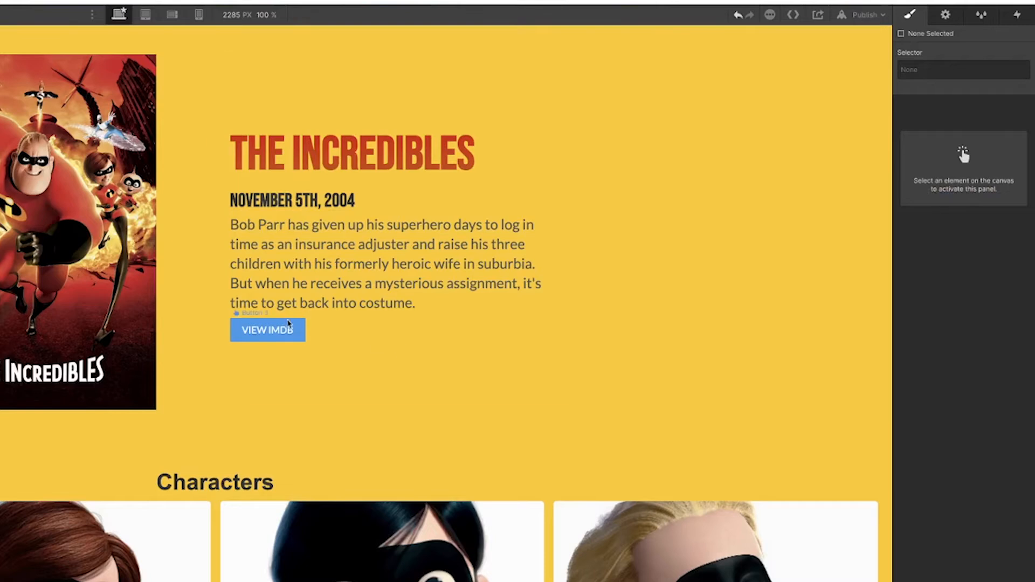
pyautogui.click(286, 323)
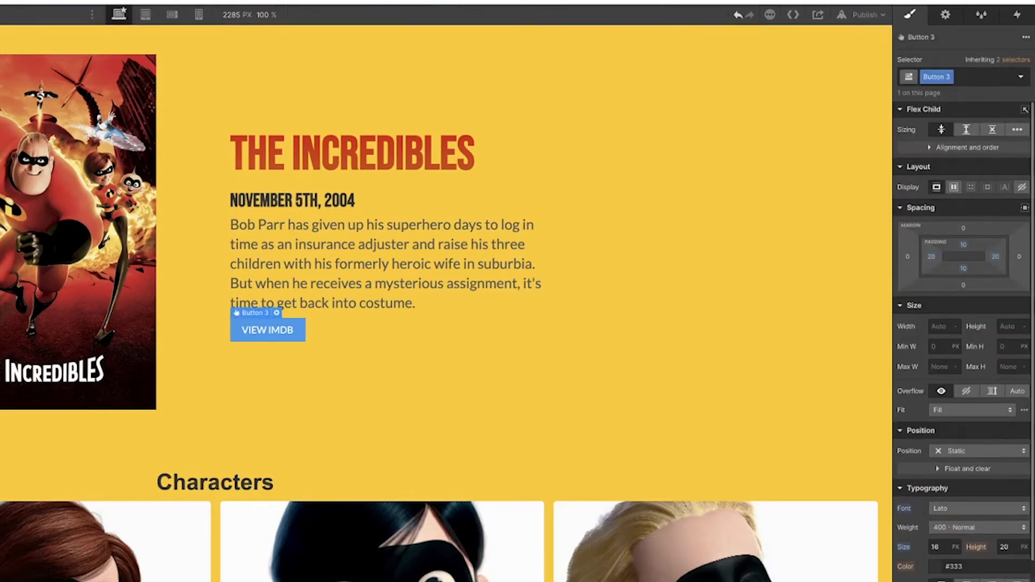
pyautogui.scroll(-6, 962, 323)
pyautogui.click(1007, 509)
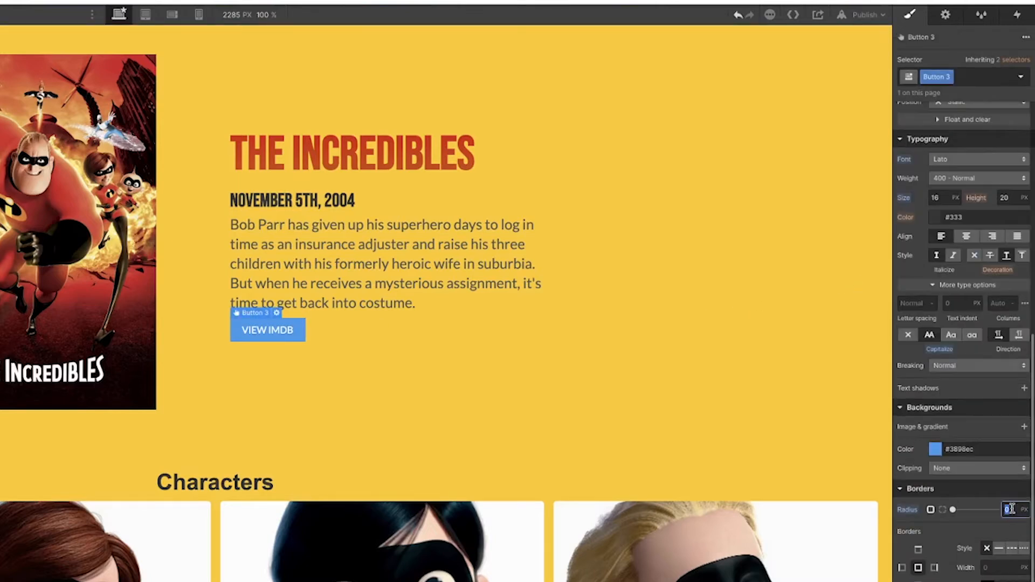
pyautogui.write('5')
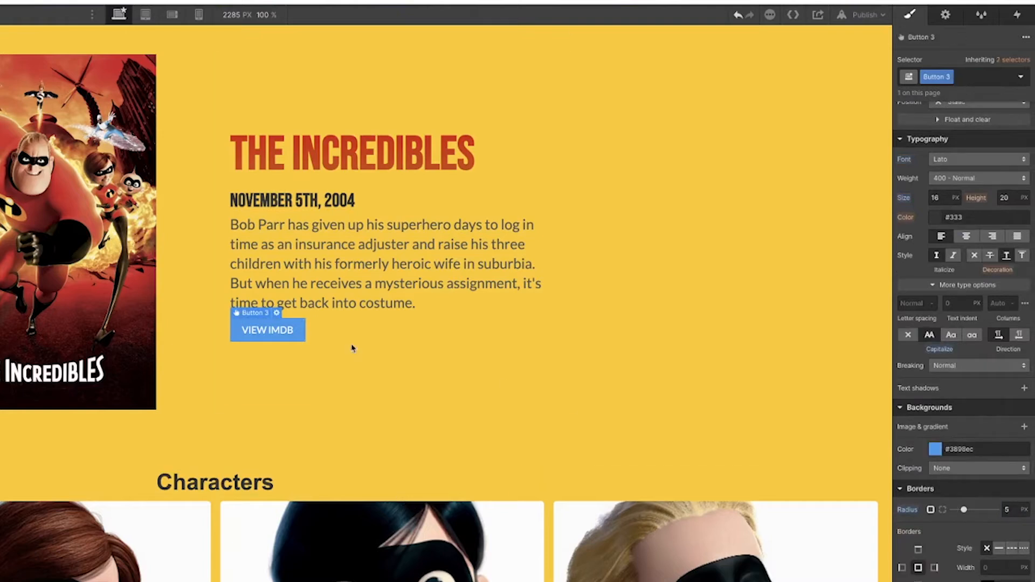
# Add a linear gradient background to the View IMDB button, with its first color stop at #DF2222.
pyautogui.click(1024, 426)
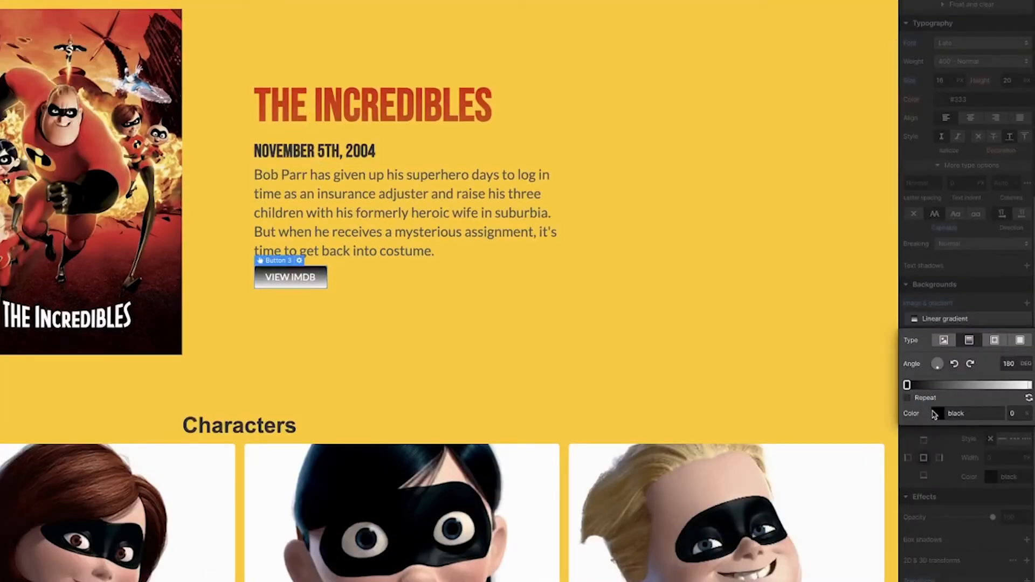
pyautogui.click(937, 414)
pyautogui.click(920, 554)
pyautogui.write('DF22')
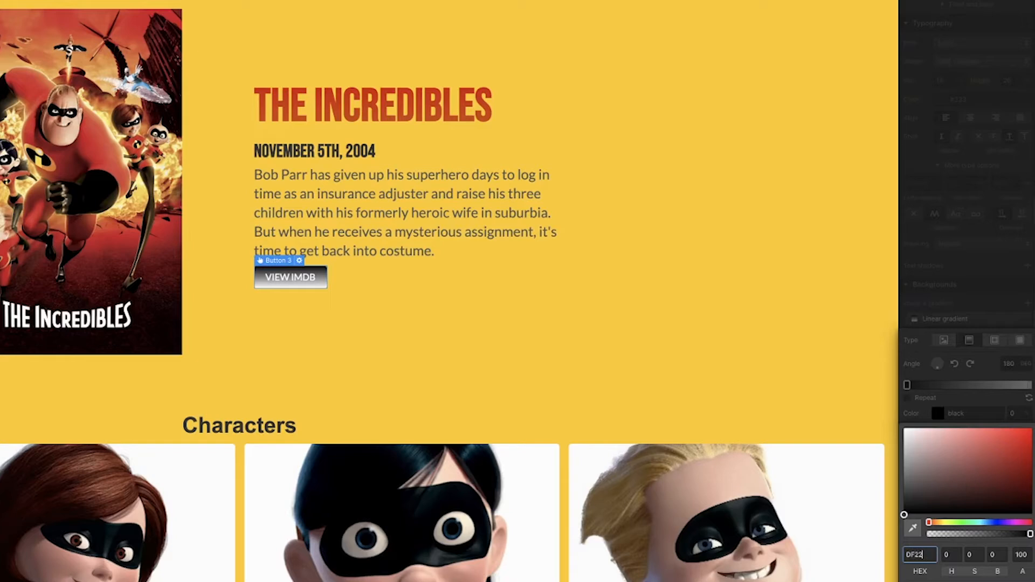
pyautogui.write('22')
pyautogui.press('Return')
# Set the end color stop of the View IMDB button's gradient to #381C1C.
pyautogui.click(1029, 386)
pyautogui.click(1029, 386)
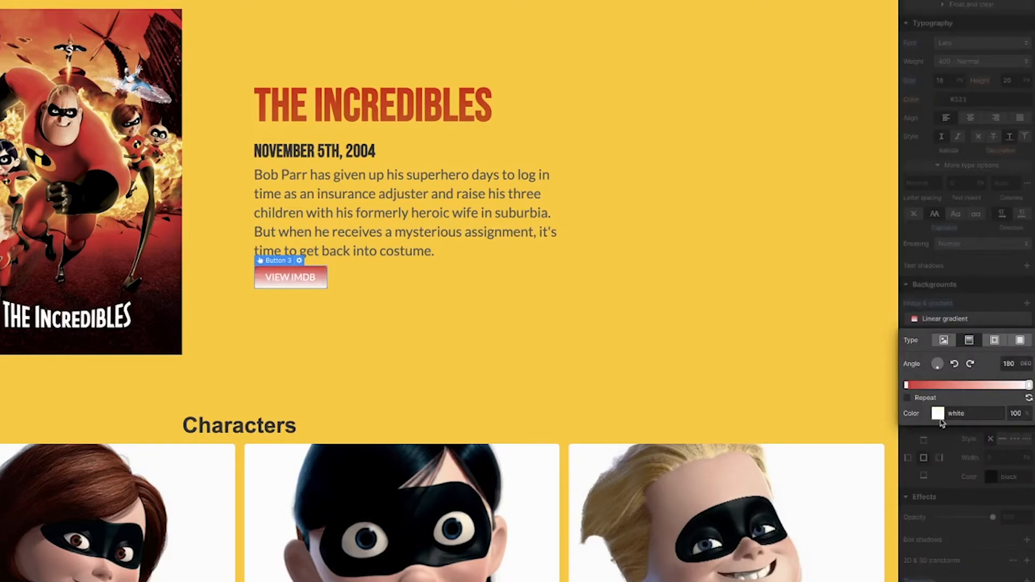
pyautogui.click(942, 417)
pyautogui.moveTo(904, 554); pyautogui.dragTo(920, 559)
pyautogui.write('381C1C')
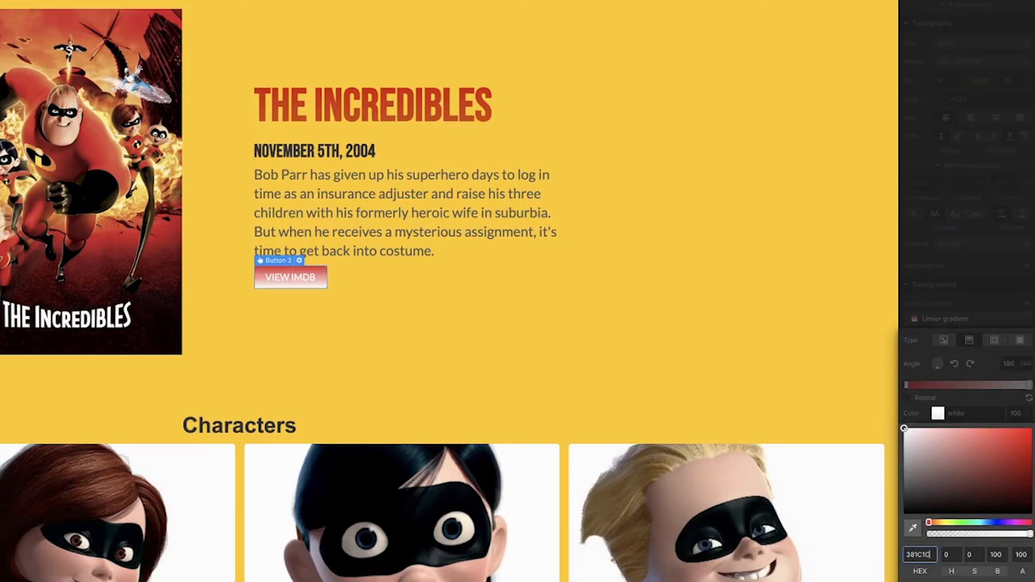
pyautogui.press('Return')
pyautogui.click(806, 358)
pyautogui.click(821, 250)
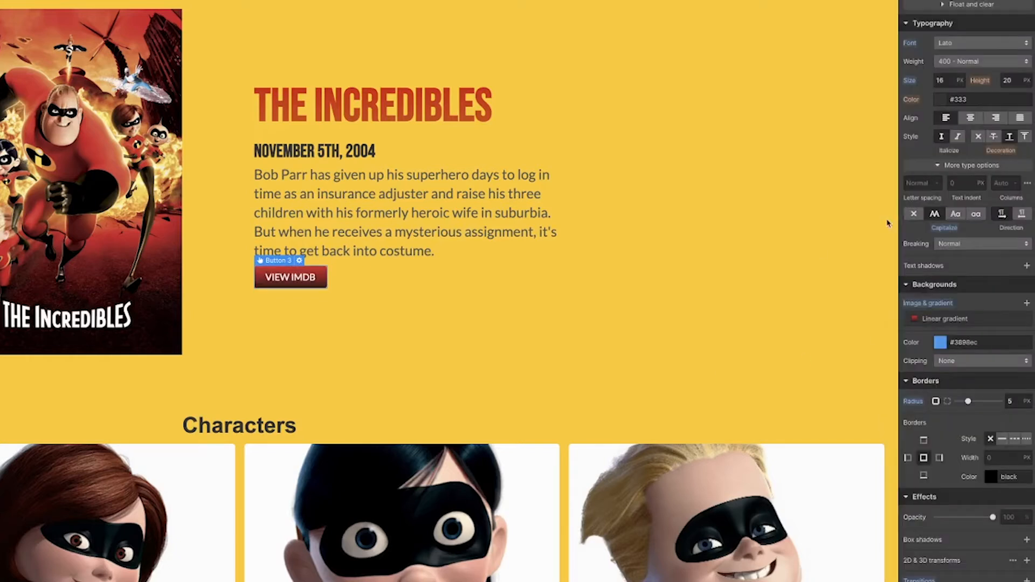
# Give the View IMDB button a 200 ms transition and a hover-state outer box shadow with 7 px blur and -2 px size.
pyautogui.scroll(-1, 966, 291)
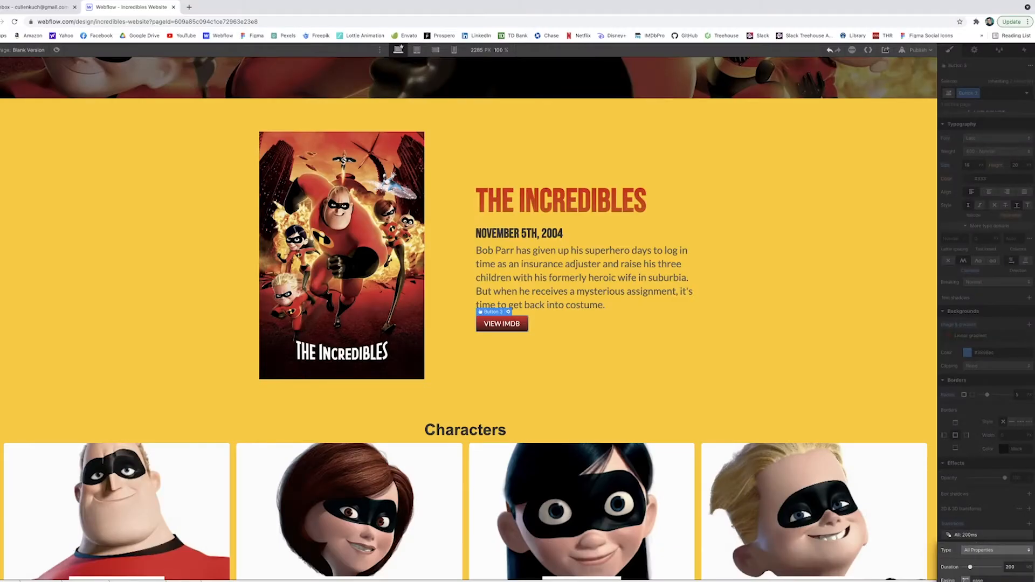
pyautogui.click(1027, 93)
pyautogui.click(997, 120)
pyautogui.click(1029, 494)
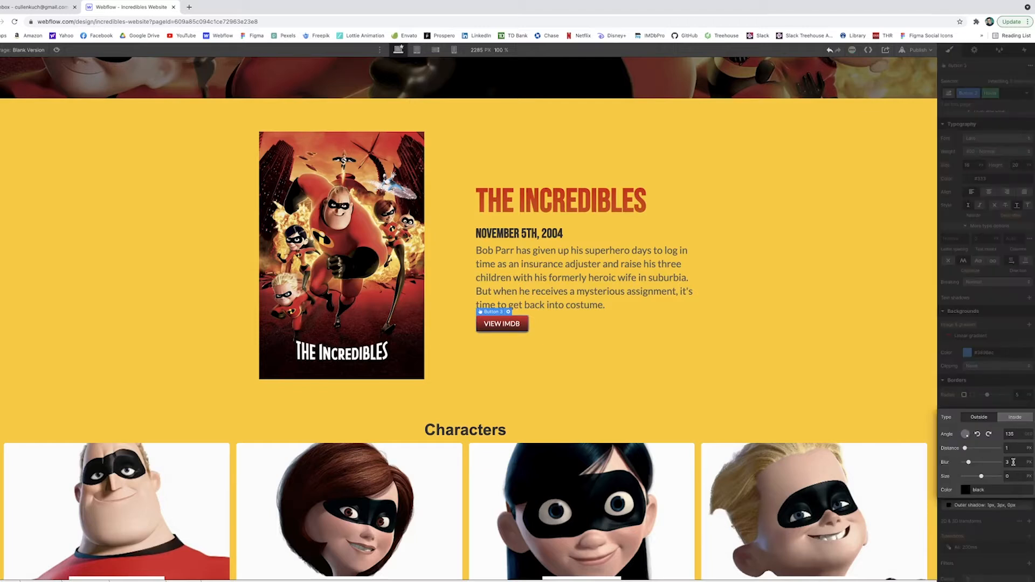
pyautogui.write('7')
pyautogui.press('Tab')
pyautogui.write('-2')
pyautogui.press('Return')
pyautogui.click(981, 377)
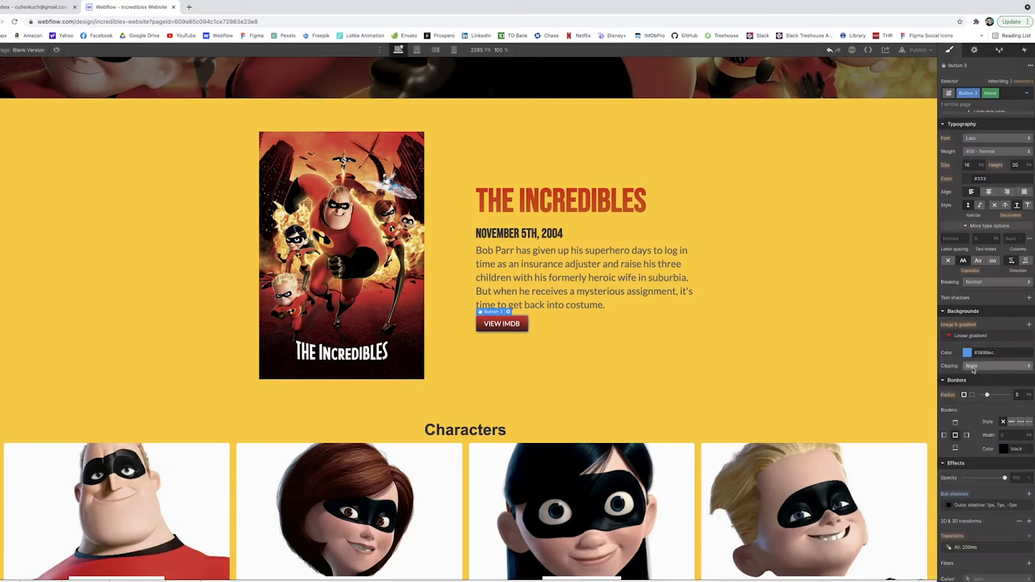
# Lighten the end color stop of the View IMDB button's hover-state gradient to #973939 and return to its default state.
pyautogui.click(950, 337)
pyautogui.click(1031, 383)
pyautogui.click(965, 403)
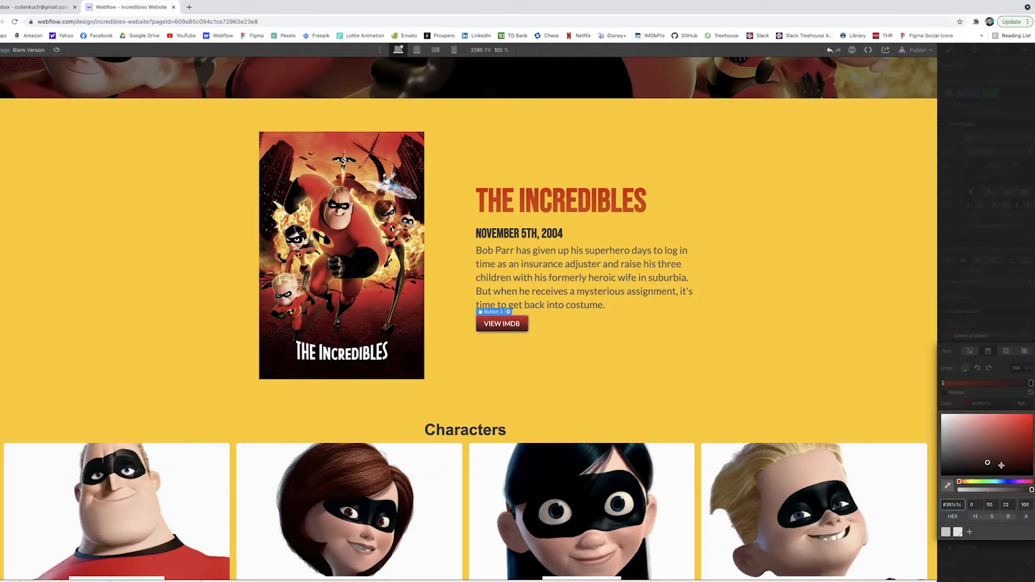
pyautogui.moveTo(991, 462); pyautogui.dragTo(997, 440)
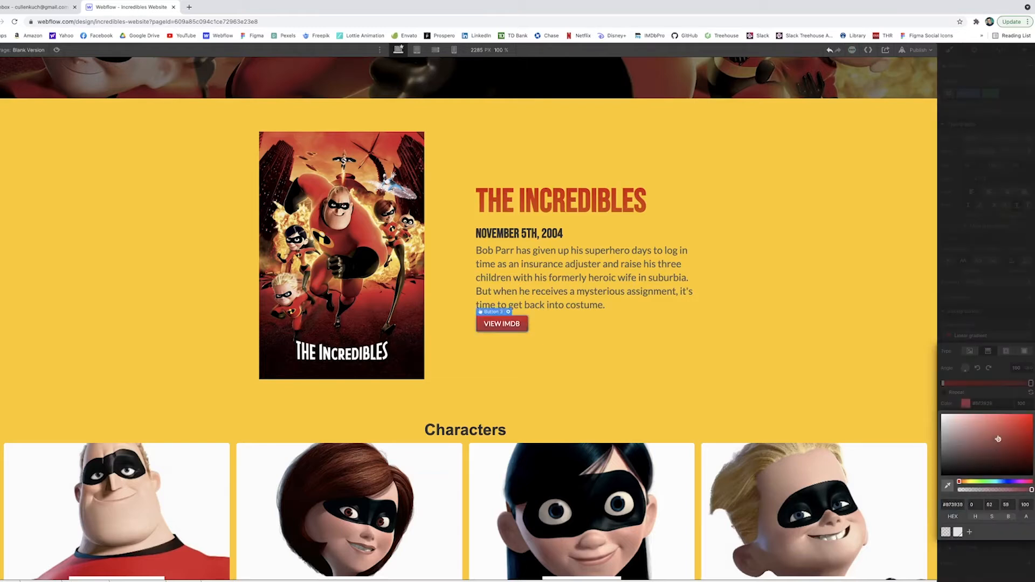
pyautogui.click(971, 205)
pyautogui.click(1026, 93)
pyautogui.click(1001, 118)
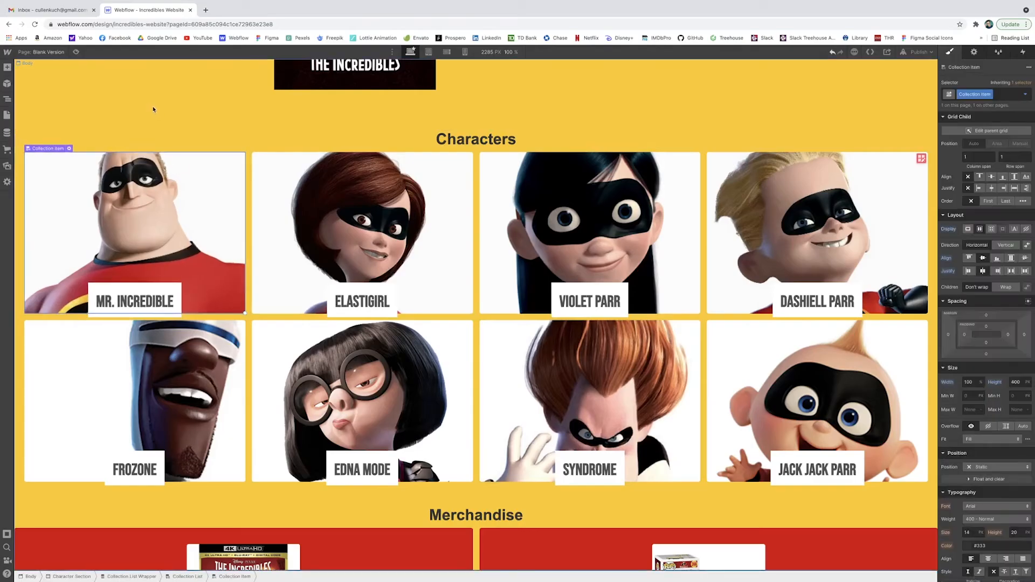
# Review the items in the Characters CMS collection, examining each character's image and Character Color field.
pyautogui.click(7, 132)
pyautogui.click(43, 106)
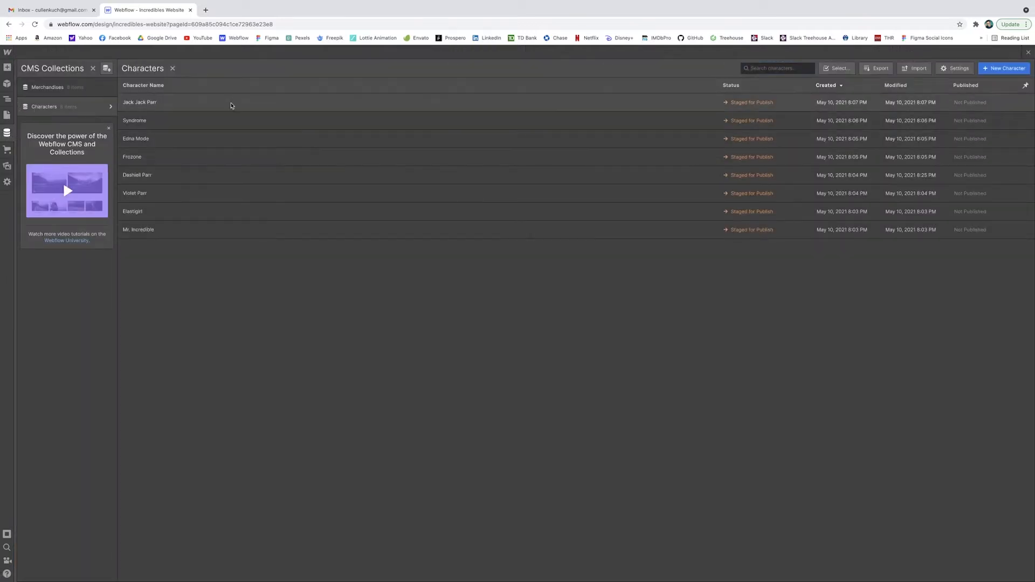
pyautogui.click(231, 103)
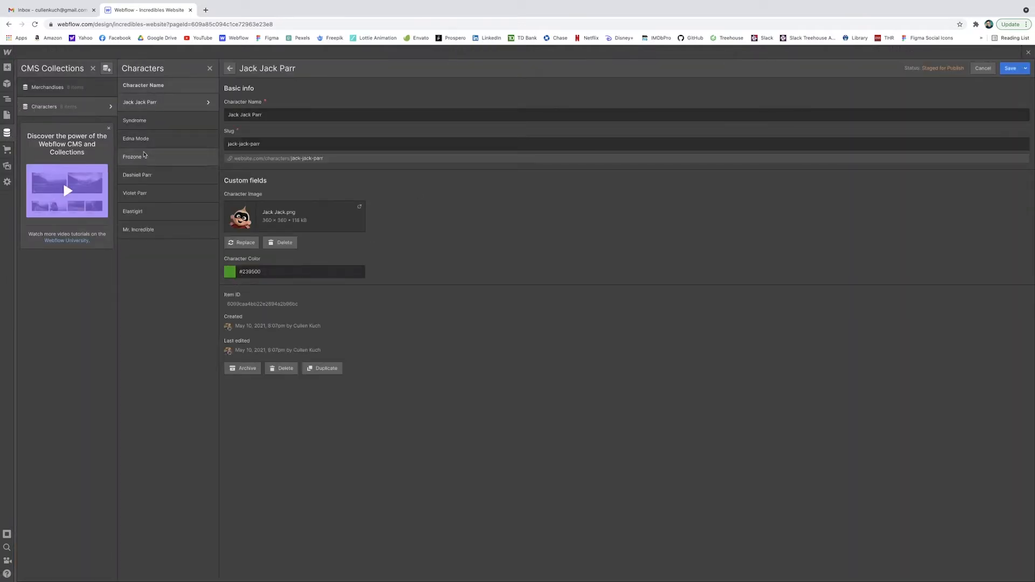
pyautogui.click(146, 122)
pyautogui.click(153, 140)
pyautogui.click(161, 157)
pyautogui.click(159, 177)
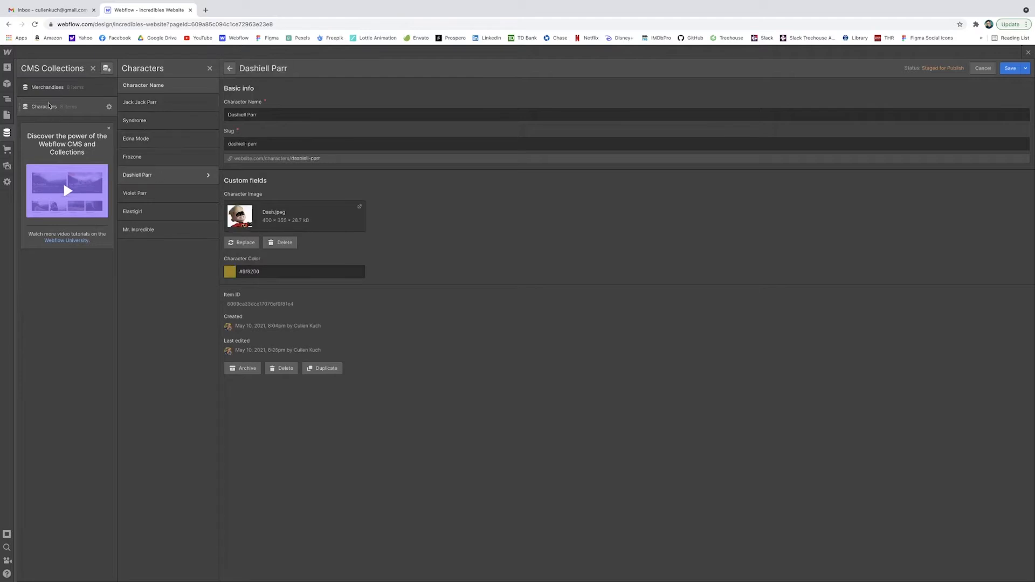
pyautogui.click(7, 98)
pyautogui.click(108, 68)
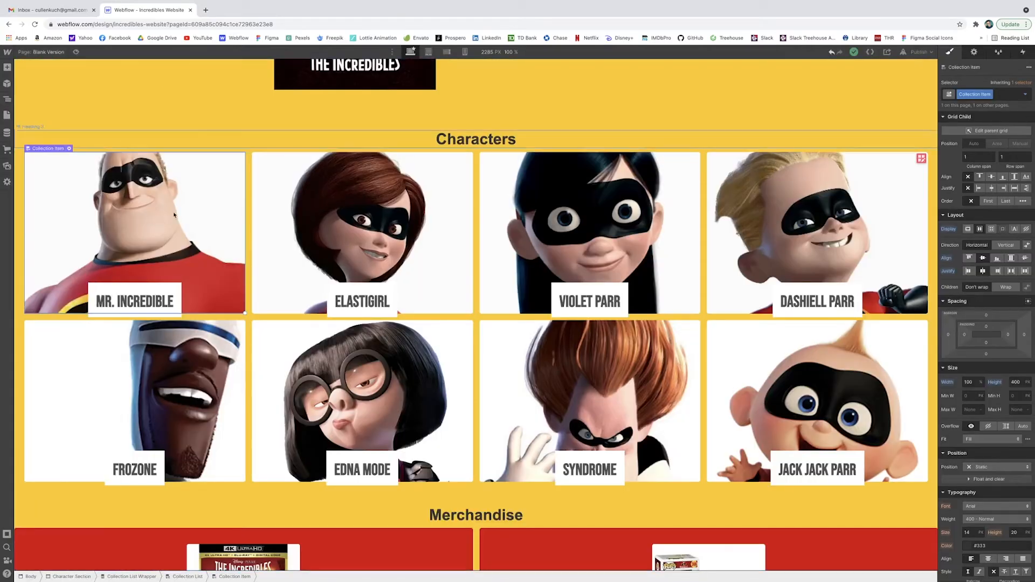
# Set the top margin of the div block behind the character names to 0, with width and height at 100%.
pyautogui.click(135, 301)
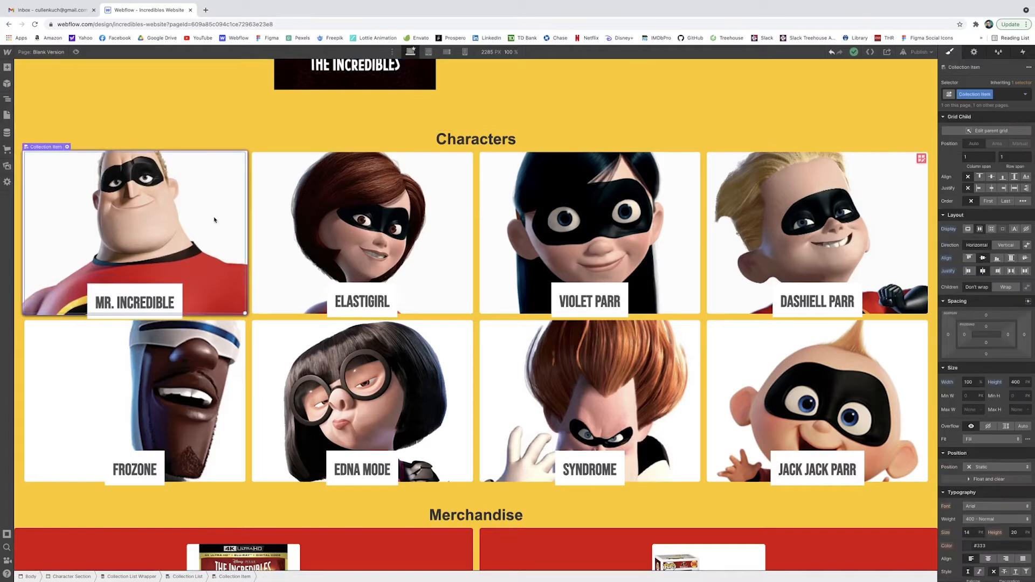
pyautogui.click(986, 198)
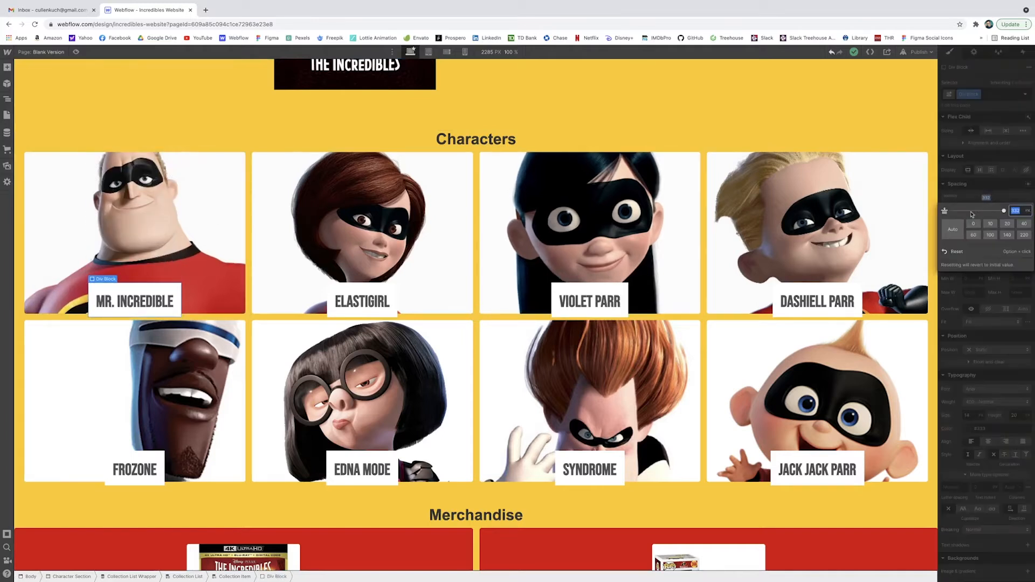
pyautogui.click(975, 225)
pyautogui.click(982, 263)
pyautogui.write('100')
pyautogui.click(1020, 266)
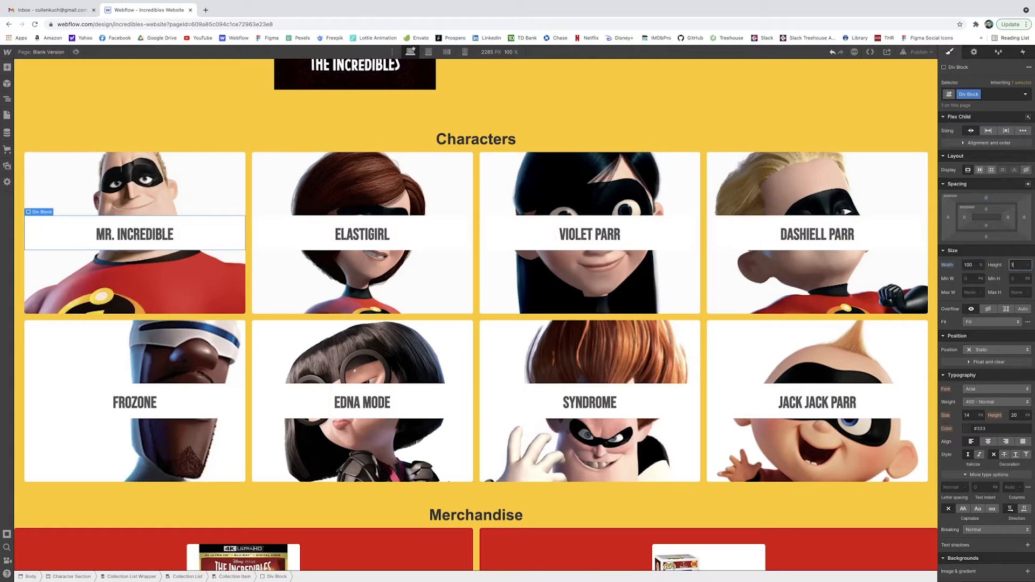
pyautogui.press('Return')
# Lay out the character name div block as a vertical flexbox with its content centered in both directions.
pyautogui.click(980, 170)
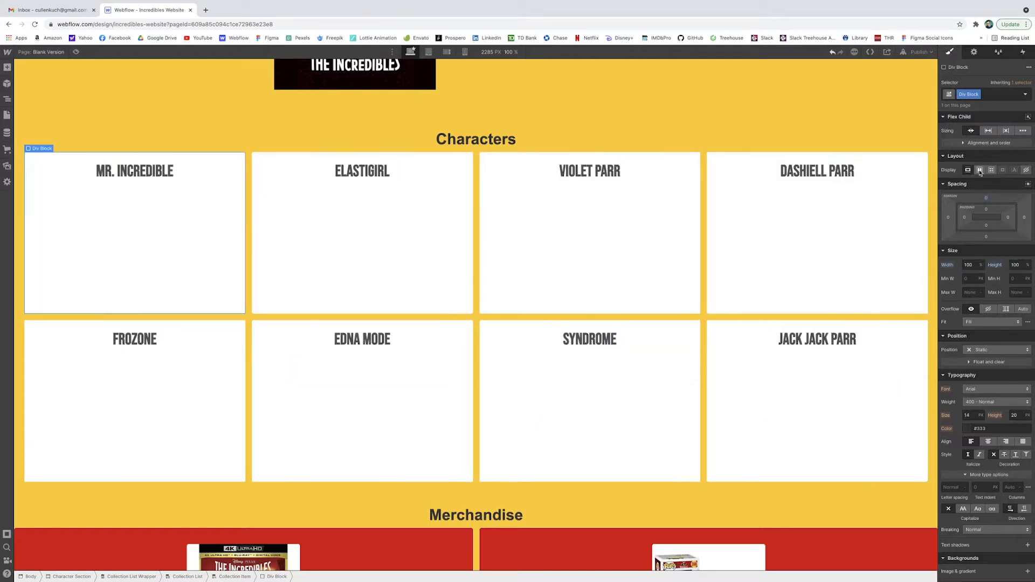
pyautogui.click(1005, 186)
pyautogui.click(983, 200)
pyautogui.click(983, 213)
# Bind the character div block's background color to the Character Color field of the Characters collection.
pyautogui.click(869, 221)
pyautogui.click(973, 52)
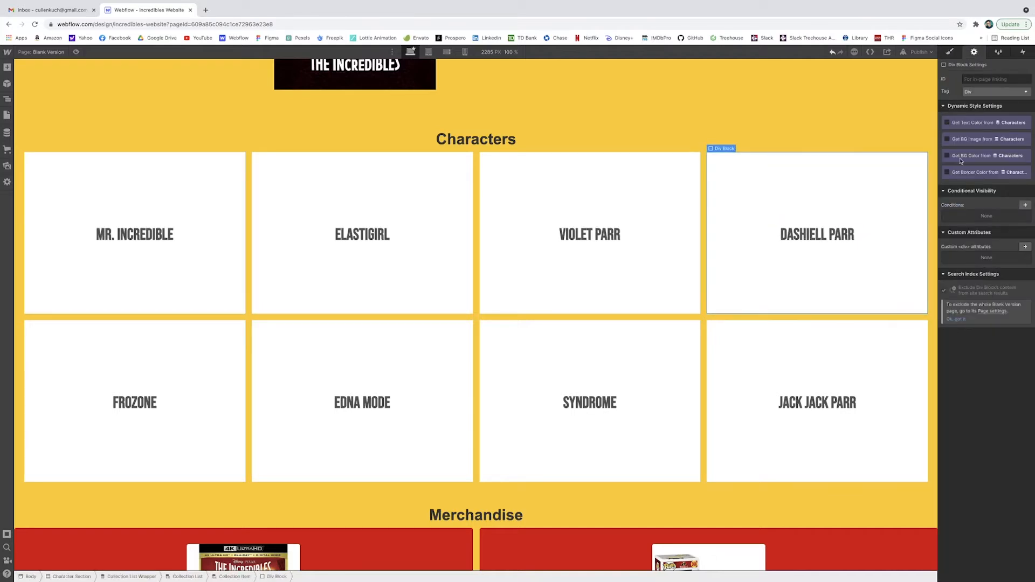
pyautogui.click(947, 156)
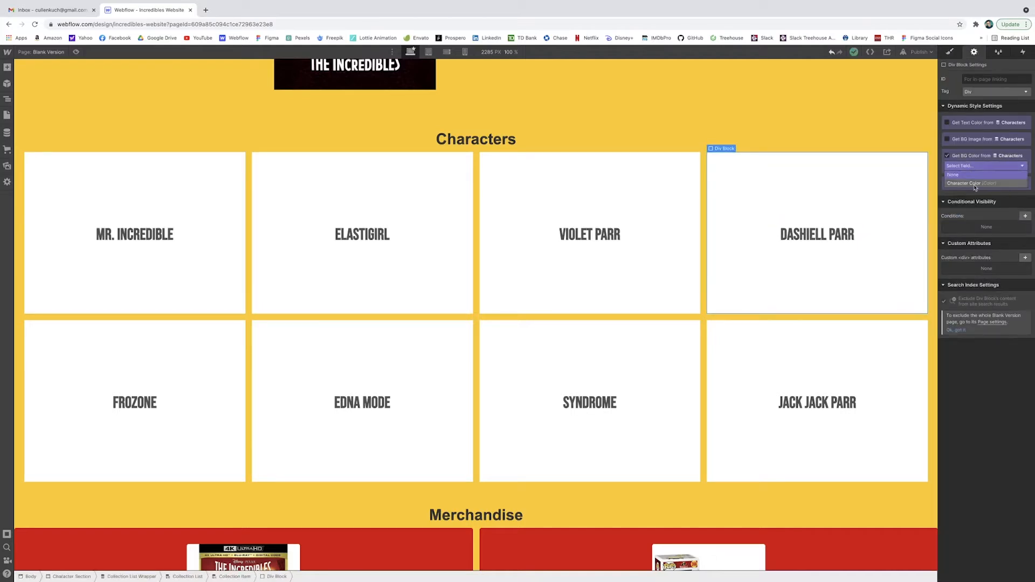
pyautogui.click(968, 166)
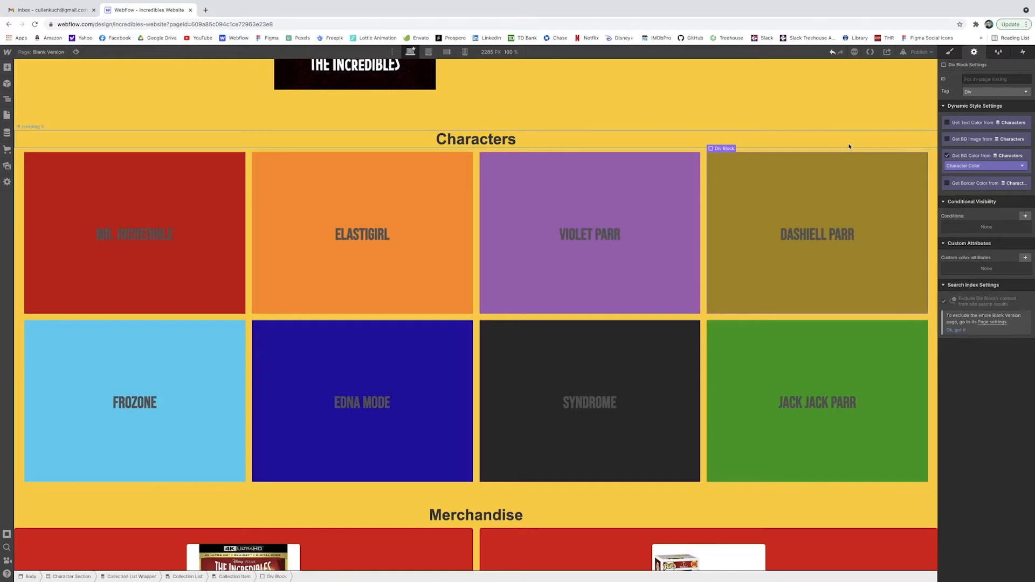
# Add a solid rgba(0, 0, 0, 0.5) color overlay to the character div block's background.
pyautogui.click(950, 52)
pyautogui.scroll(-10, 998, 243)
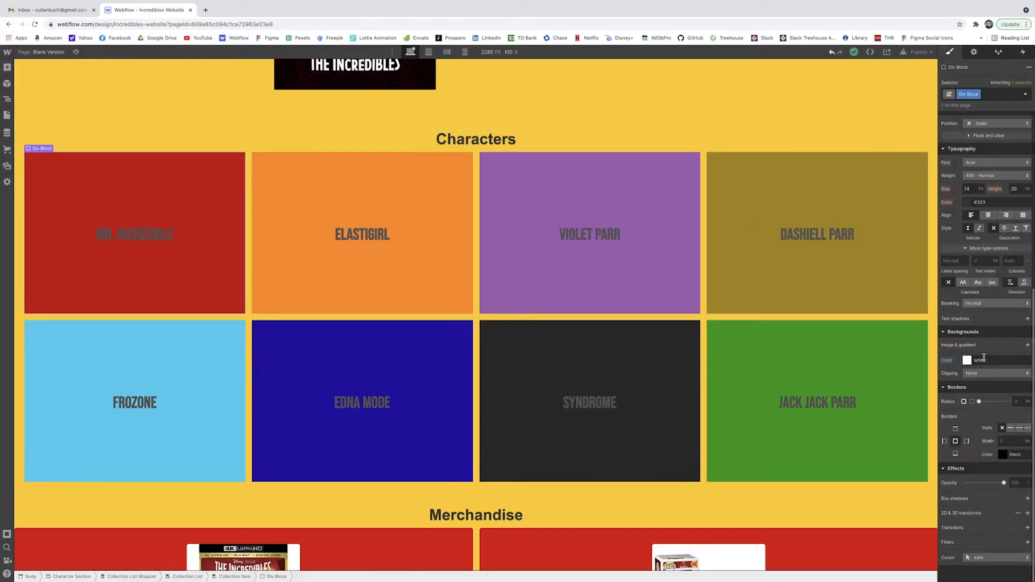
pyautogui.click(1028, 346)
pyautogui.click(1022, 371)
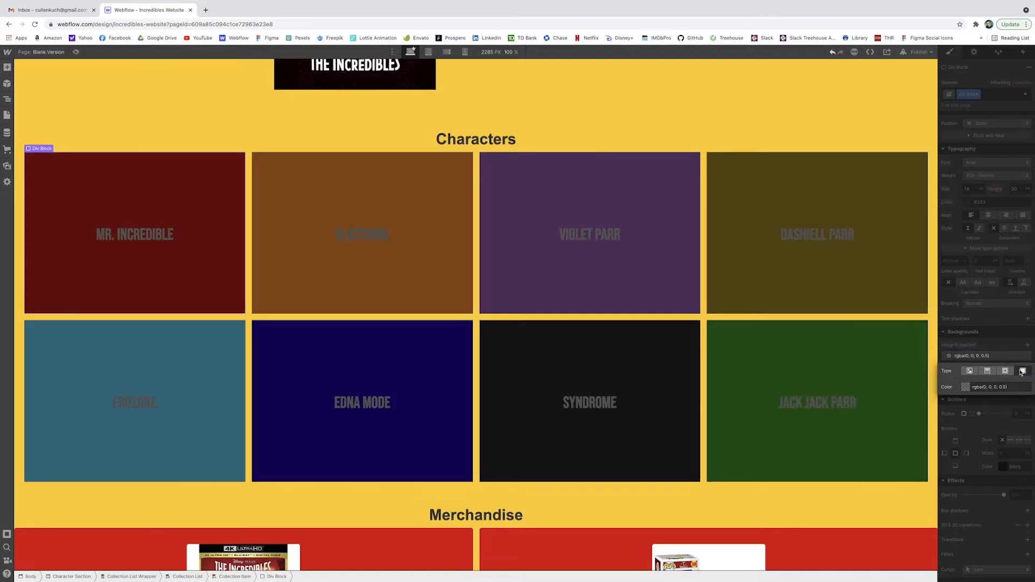
pyautogui.click(966, 387)
pyautogui.moveTo(993, 471); pyautogui.dragTo(936, 475)
pyautogui.press('super+z')
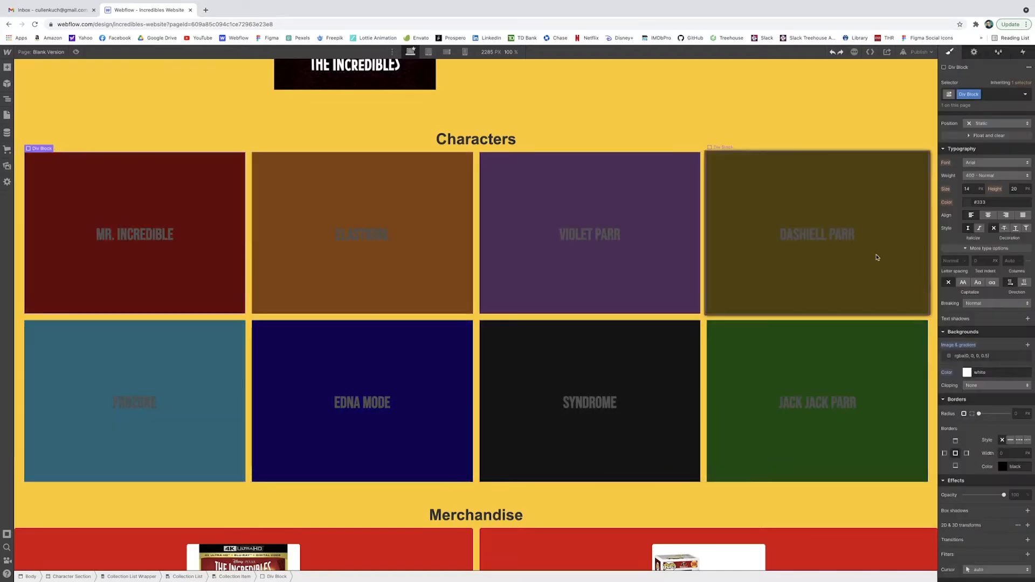
# Set the character div block's opacity to 76% and change the character names' text color to white.
pyautogui.moveTo(994, 496)
pyautogui.mouseDown()
pyautogui.moveTo(966, 495)
pyautogui.moveTo(993, 495)
pyautogui.mouseUp()
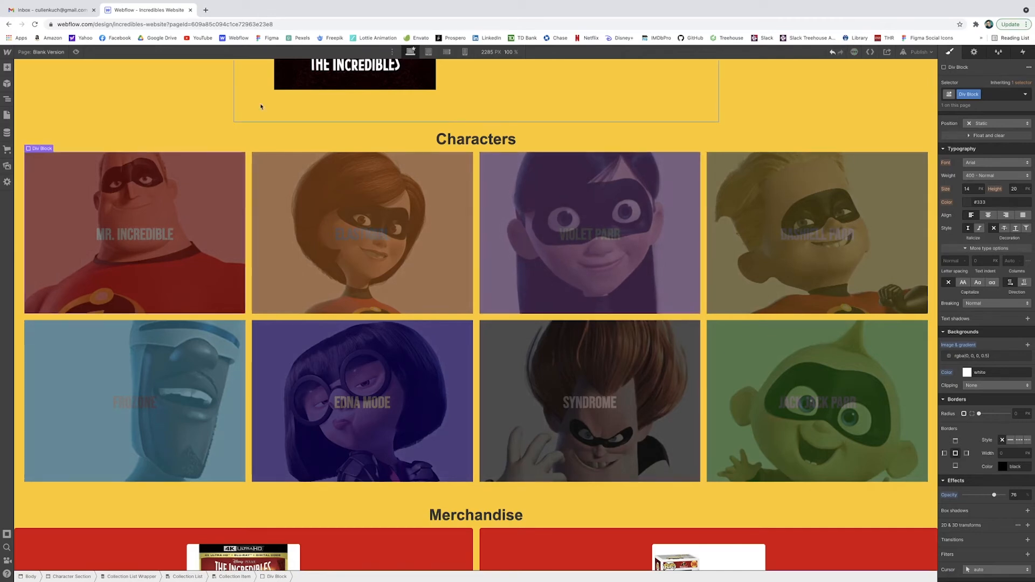
pyautogui.click(154, 228)
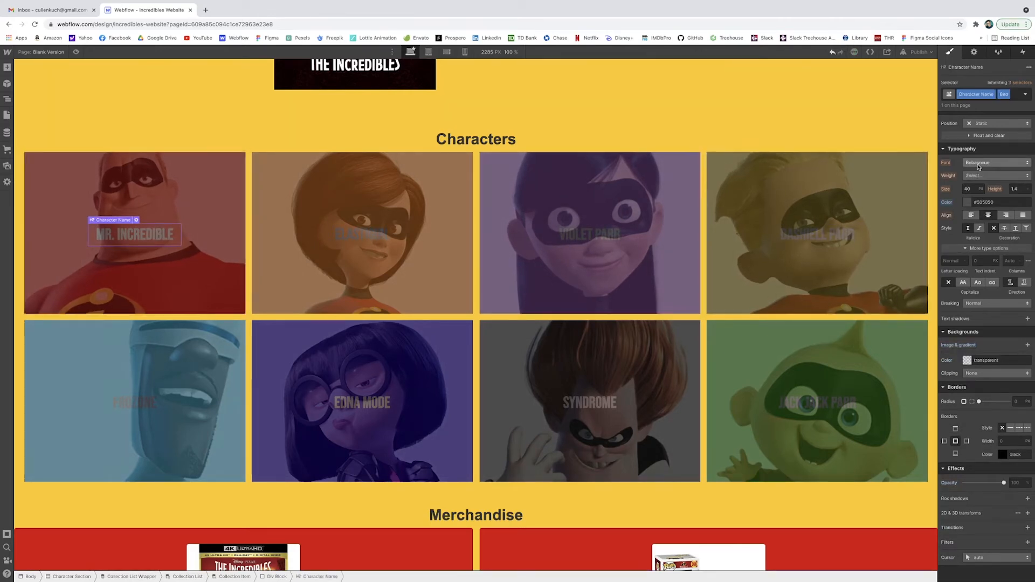
pyautogui.click(968, 204)
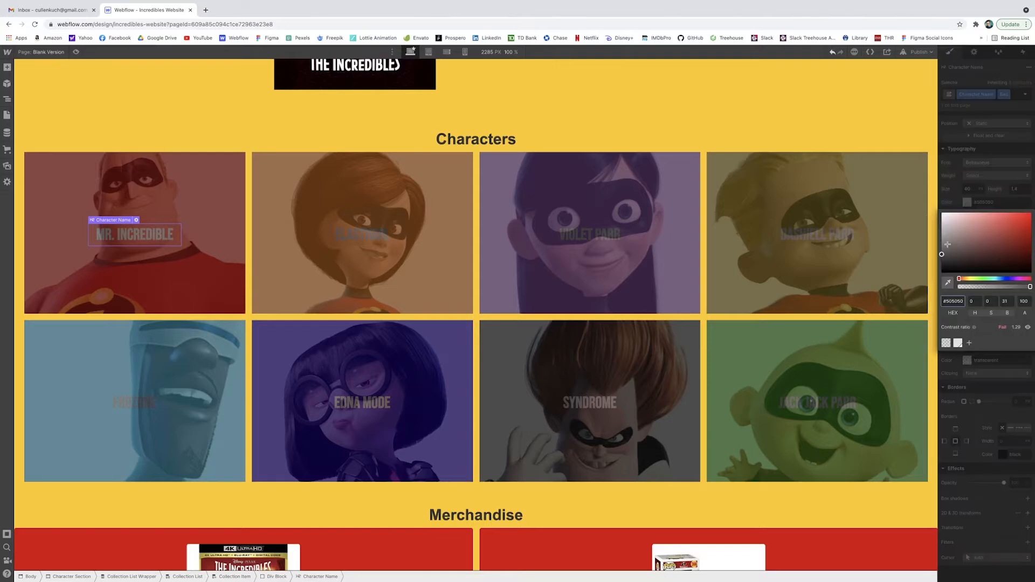
pyautogui.moveTo(949, 246); pyautogui.dragTo(906, 188)
pyautogui.click(608, 171)
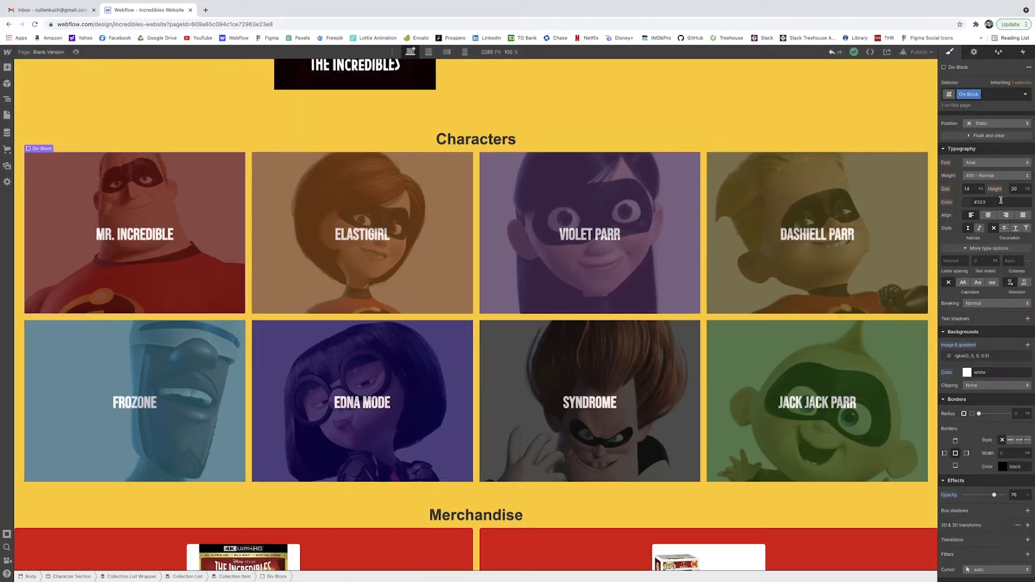
# Set the character div block's default opacity to 0% and add a 200 ms transition on all properties.
pyautogui.moveTo(993, 496); pyautogui.dragTo(962, 496)
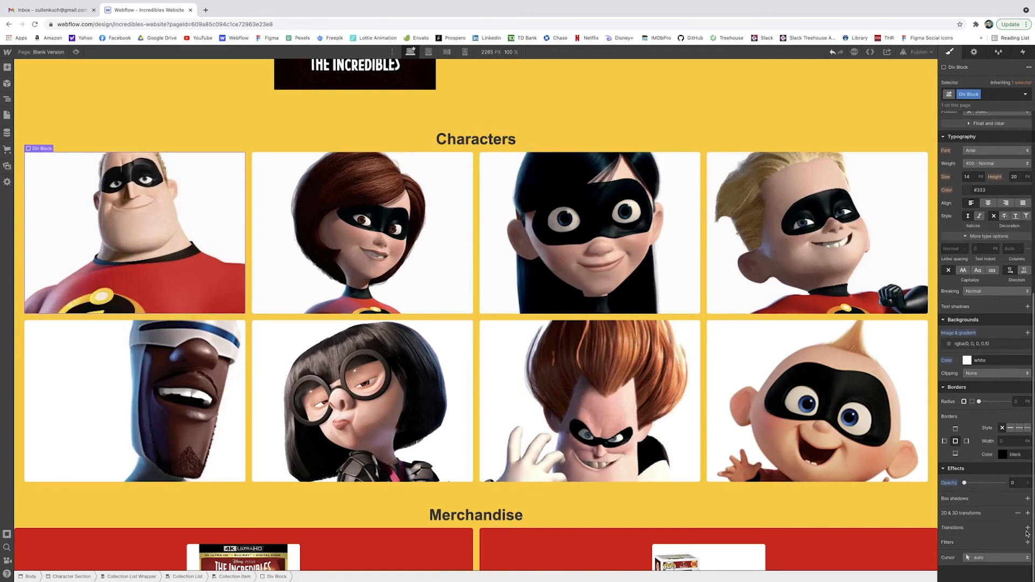
pyautogui.click(1027, 529)
pyautogui.click(996, 495)
pyautogui.click(995, 577)
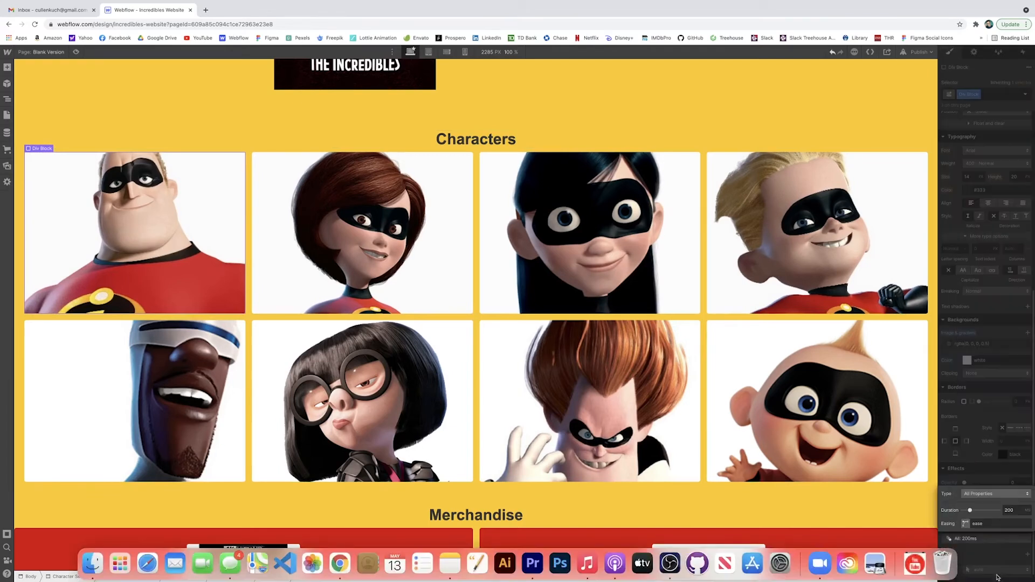
pyautogui.click(992, 538)
# Set the character div block's hover-state opacity to 75%.
pyautogui.click(1025, 94)
pyautogui.click(978, 123)
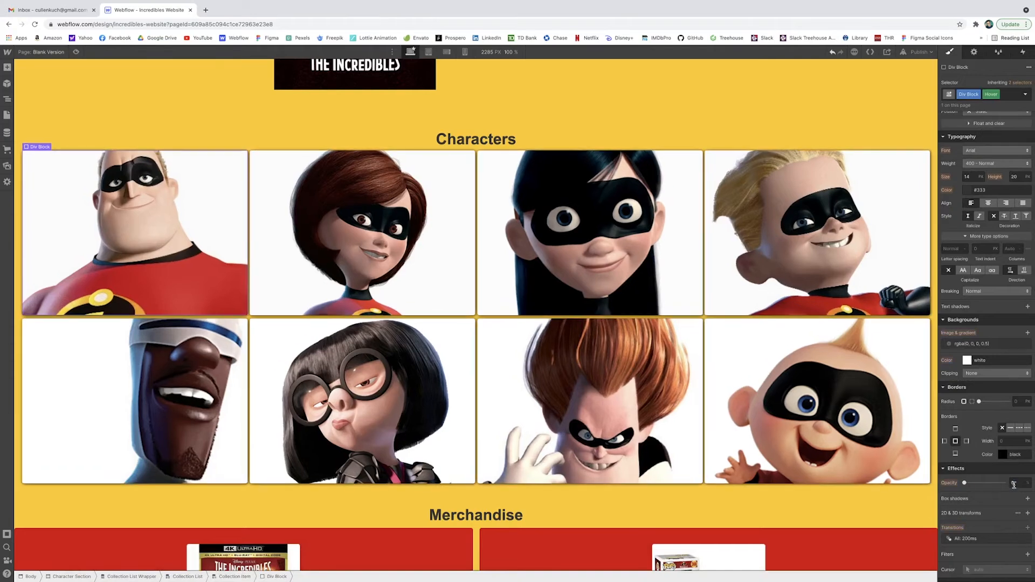
pyautogui.write('75')
pyautogui.press('Return')
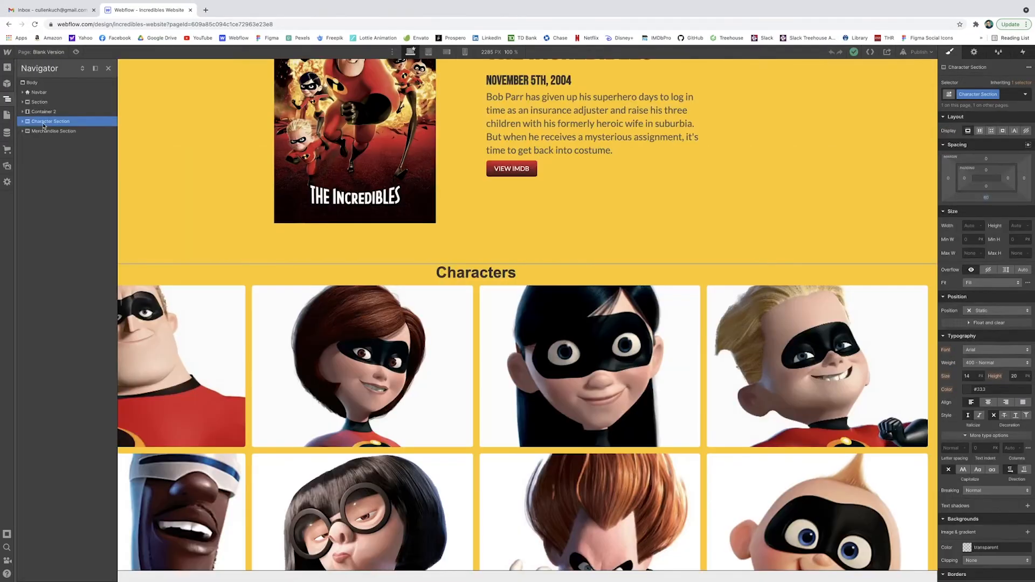
# Move the Character Section into Container 2.
pyautogui.moveTo(53, 122)
pyautogui.mouseDown()
pyautogui.moveTo(49, 112)
pyautogui.moveTo(45, 135)
pyautogui.mouseUp()
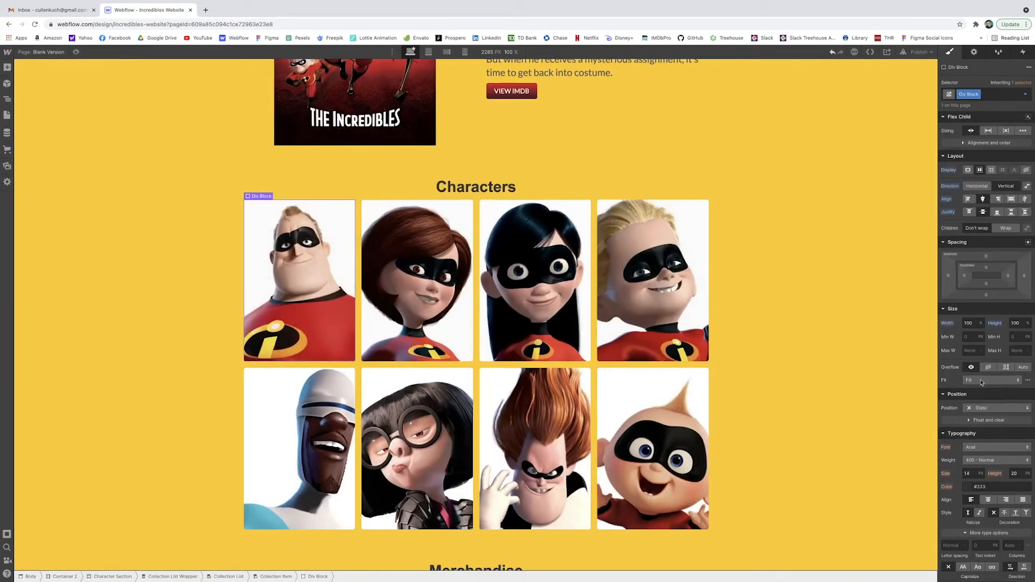
# Set the character div block's hover-state opacity to 81% and remove its rgba(0, 0, 0, 0.5) background overlay in that state.
pyautogui.scroll(-6, 981, 383)
pyautogui.click(1025, 95)
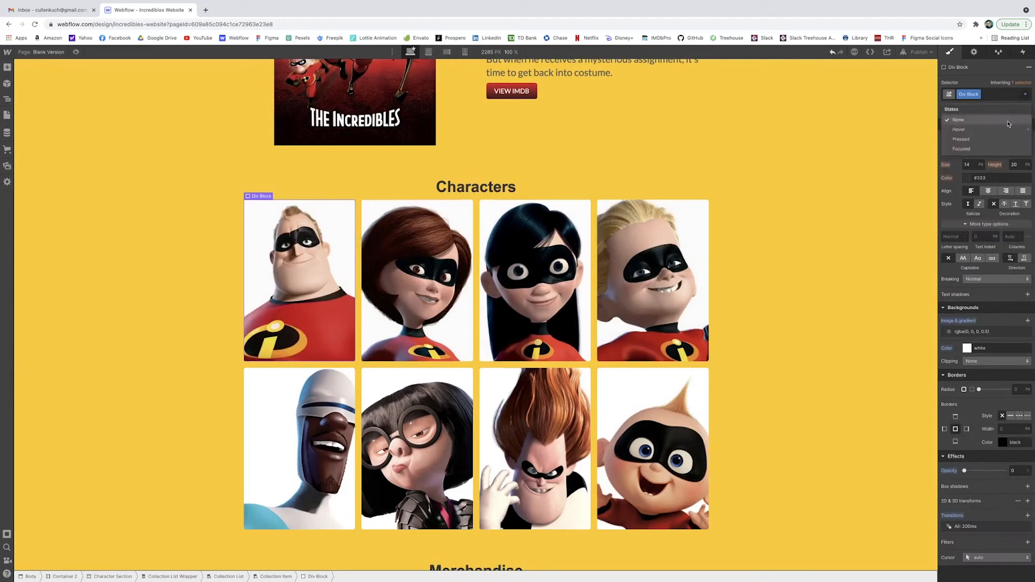
pyautogui.click(1007, 128)
pyautogui.moveTo(995, 471); pyautogui.dragTo(997, 471)
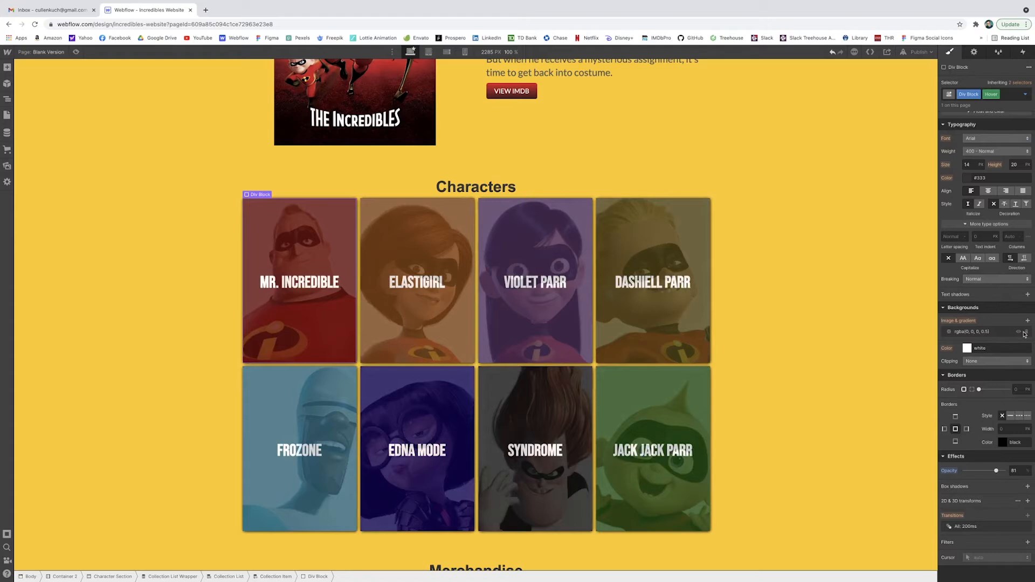
pyautogui.click(1026, 332)
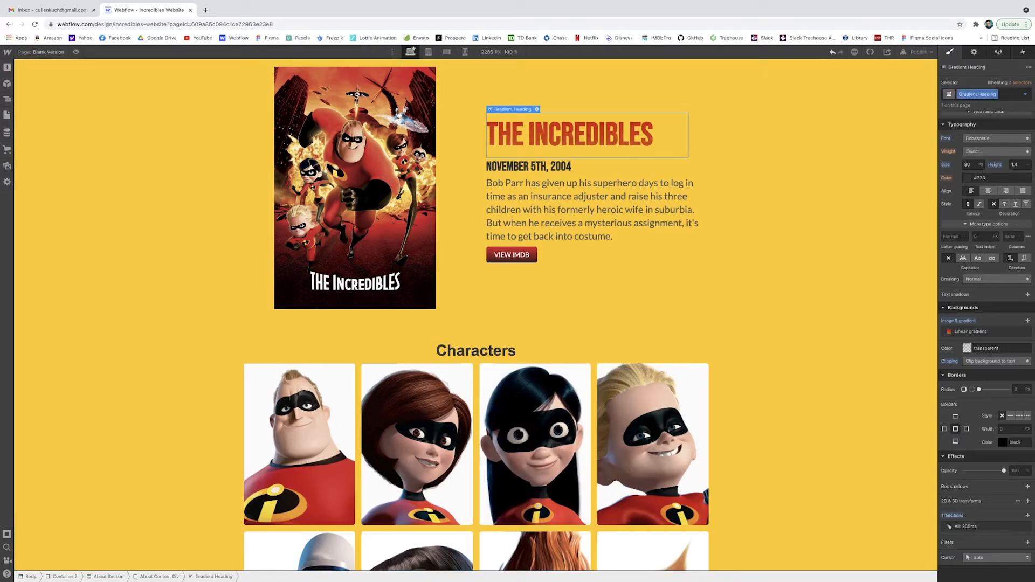
# Replace the Characters heading's class with the existing Gradient Heading class.
pyautogui.click(438, 348)
pyautogui.click(994, 95)
pyautogui.press('BackSpace')
pyautogui.write('Gradi')
pyautogui.press('Return')
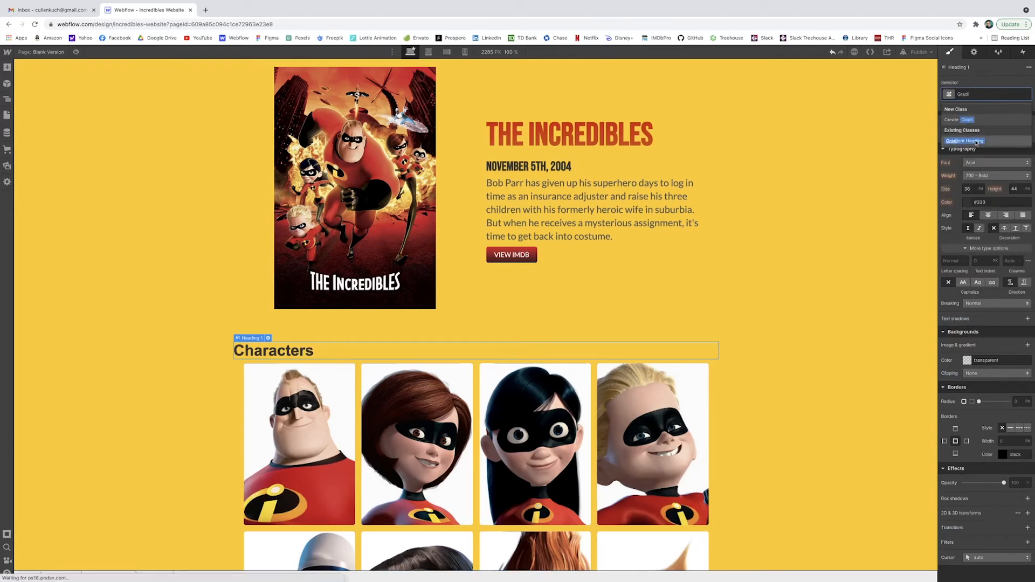
# Center the Character Section's text and lay the section out as a vertical flexbox with centered alignment.
pyautogui.click(619, 358)
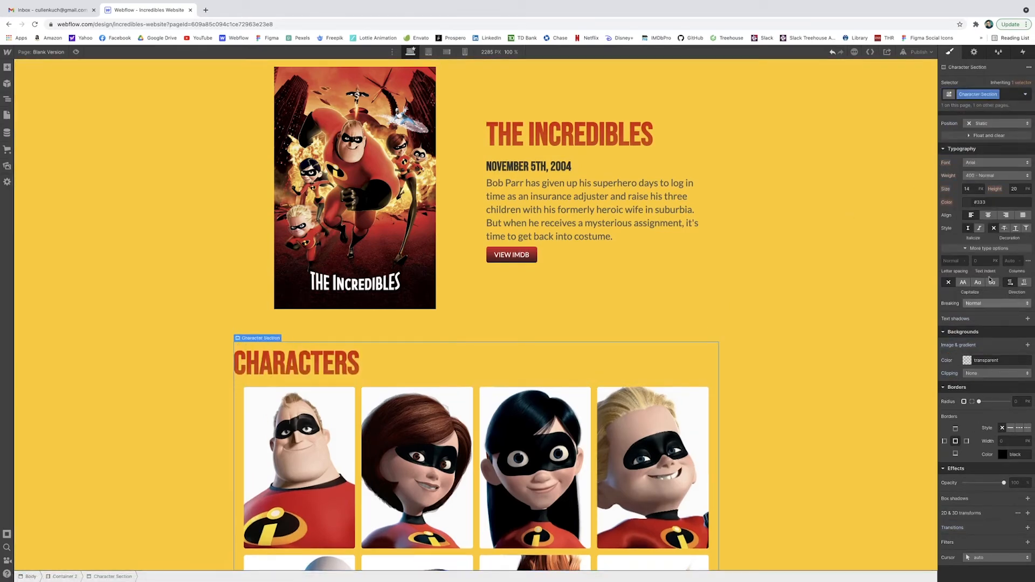
pyautogui.click(990, 215)
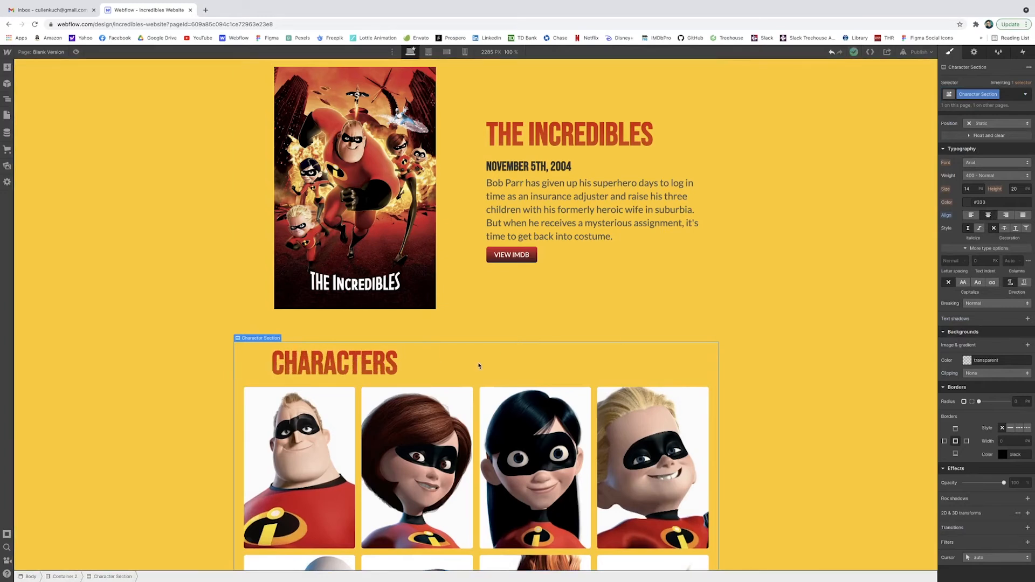
pyautogui.scroll(5, 983, 162)
pyautogui.click(983, 144)
pyautogui.click(1006, 147)
pyautogui.click(983, 160)
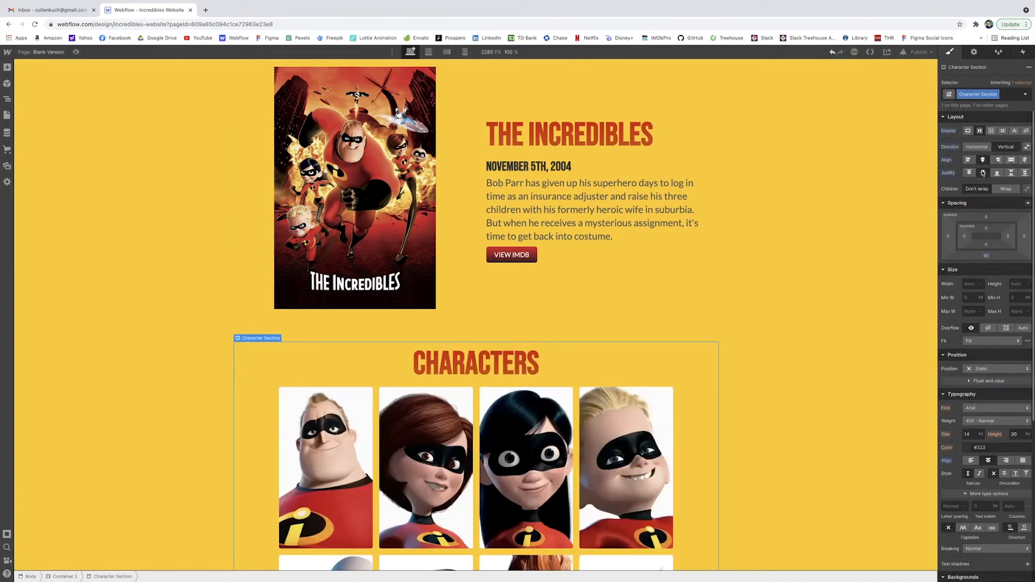
pyautogui.scroll(-4, 793, 231)
pyautogui.press('Escape')
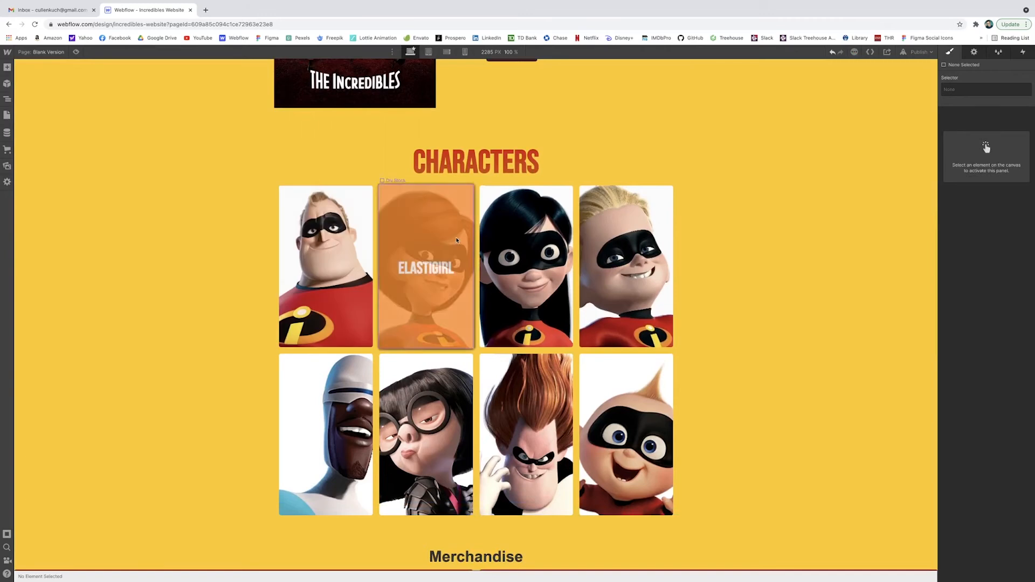
# Move the Merchandise Section into Container 2.
pyautogui.scroll(-5, 538, 409)
pyautogui.click(7, 99)
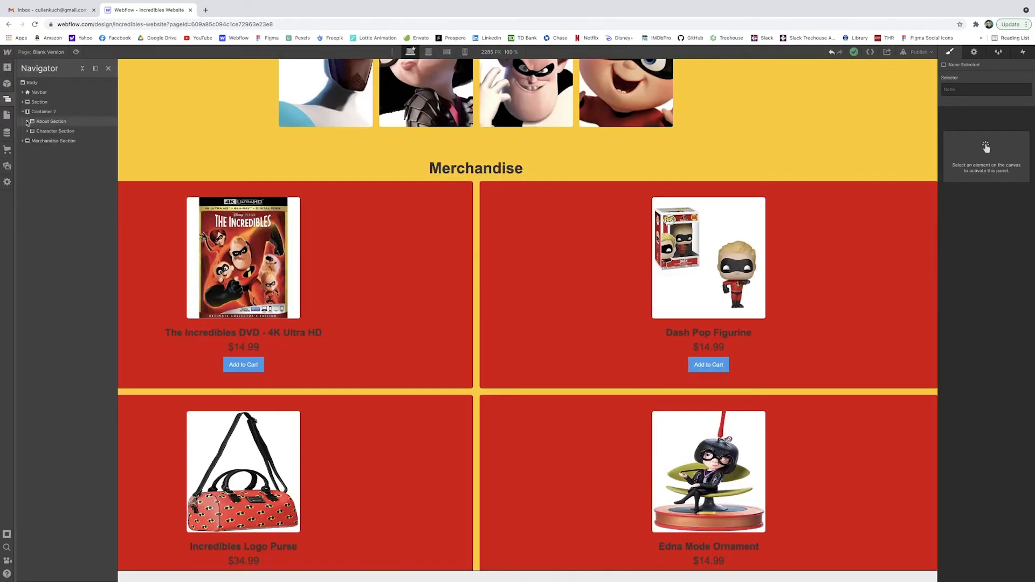
pyautogui.click(52, 141)
pyautogui.moveTo(53, 140); pyautogui.dragTo(56, 137)
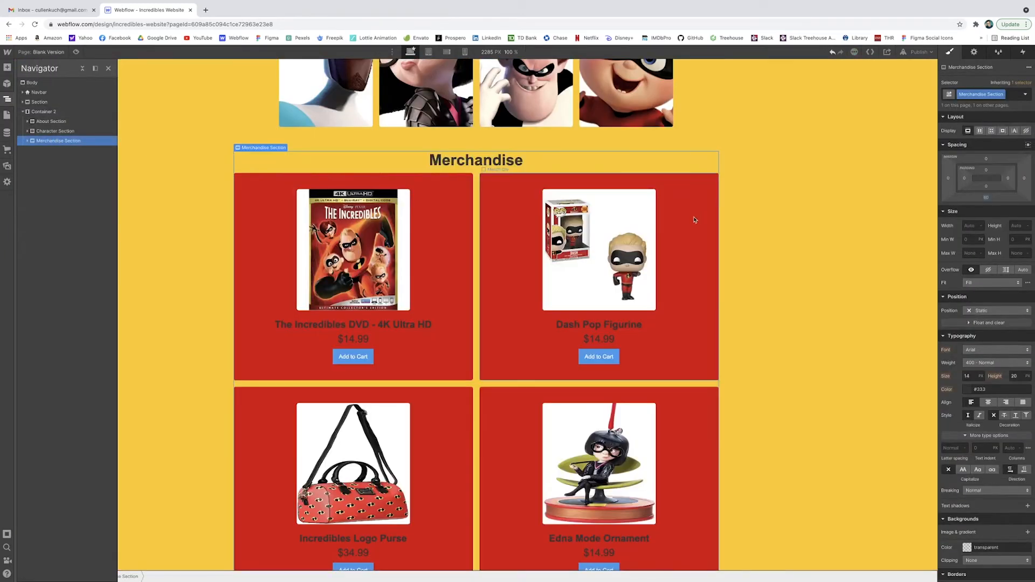
# Give the Merch Div cards a linear gradient background running from red at the top to dark orange #c75a00 at the bottom.
pyautogui.scroll(2, 832, 224)
pyautogui.scroll(-1, 525, 295)
pyautogui.click(525, 295)
pyautogui.click(968, 361)
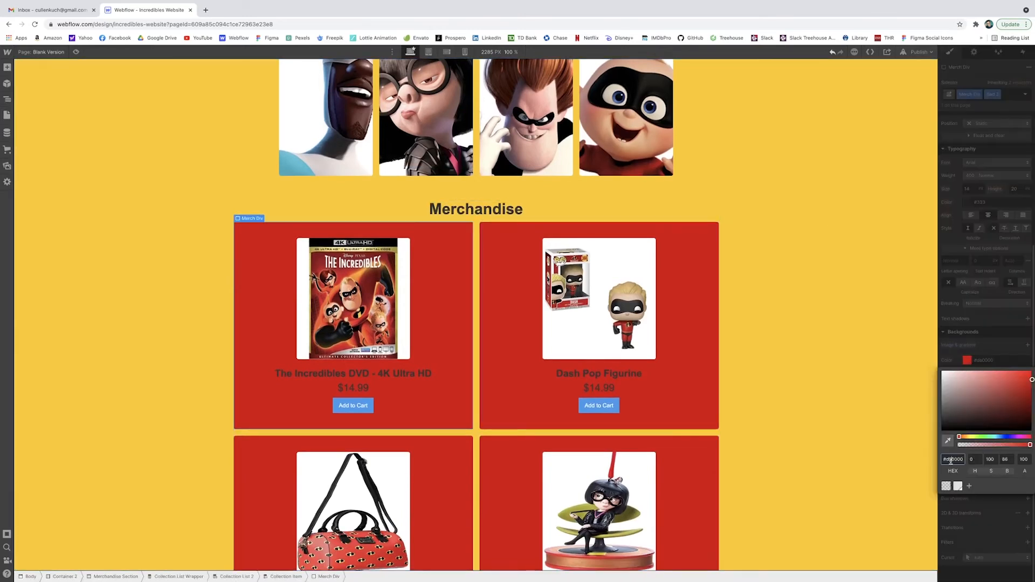
pyautogui.click(1022, 354)
pyautogui.click(1028, 345)
pyautogui.click(988, 371)
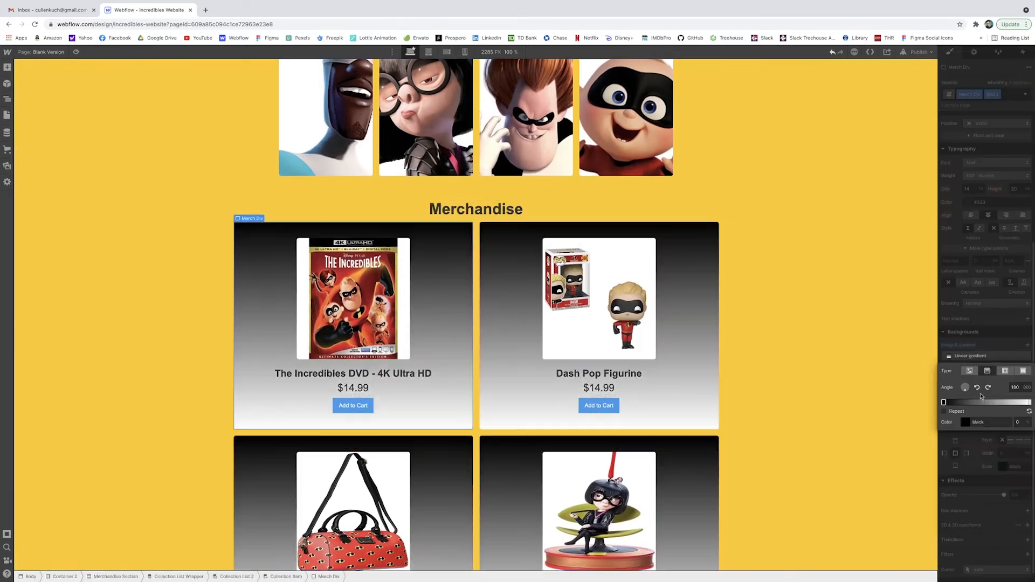
pyautogui.click(966, 423)
pyautogui.click(954, 522)
pyautogui.click(798, 329)
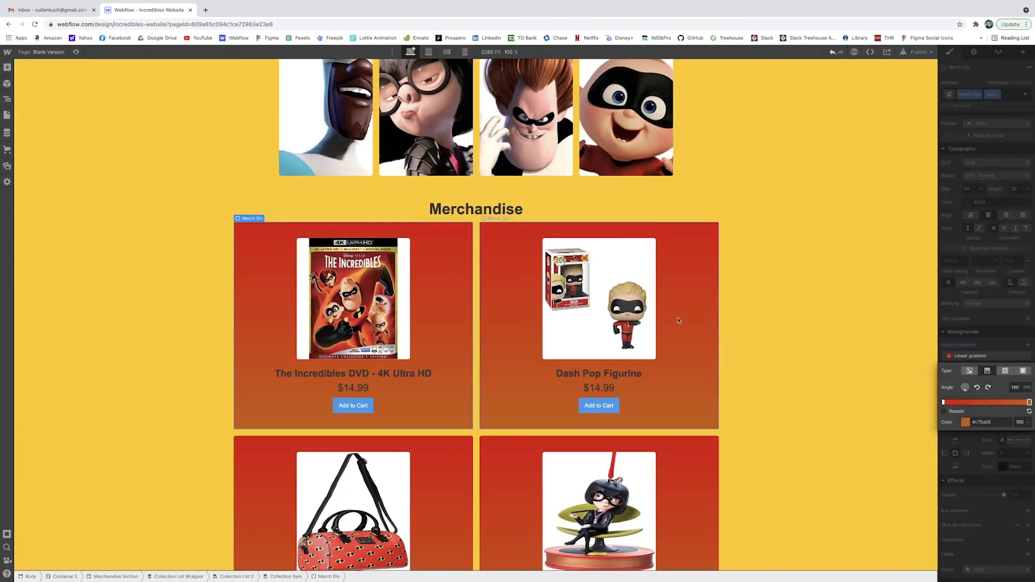
# Change the merchandise product titles' text color to the gainsboro swatch.
pyautogui.click(418, 374)
pyautogui.click(966, 203)
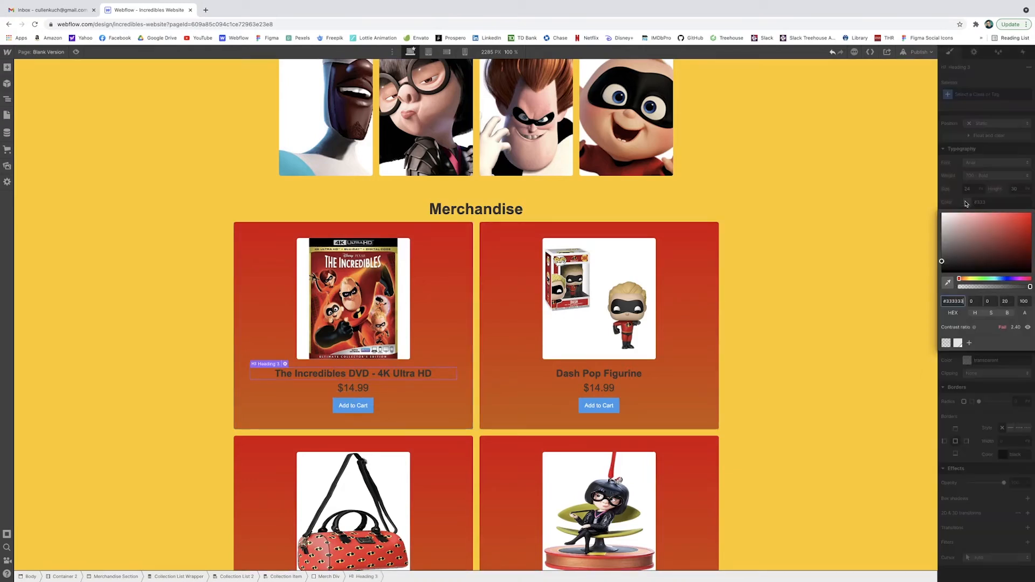
pyautogui.click(958, 343)
pyautogui.press('Escape')
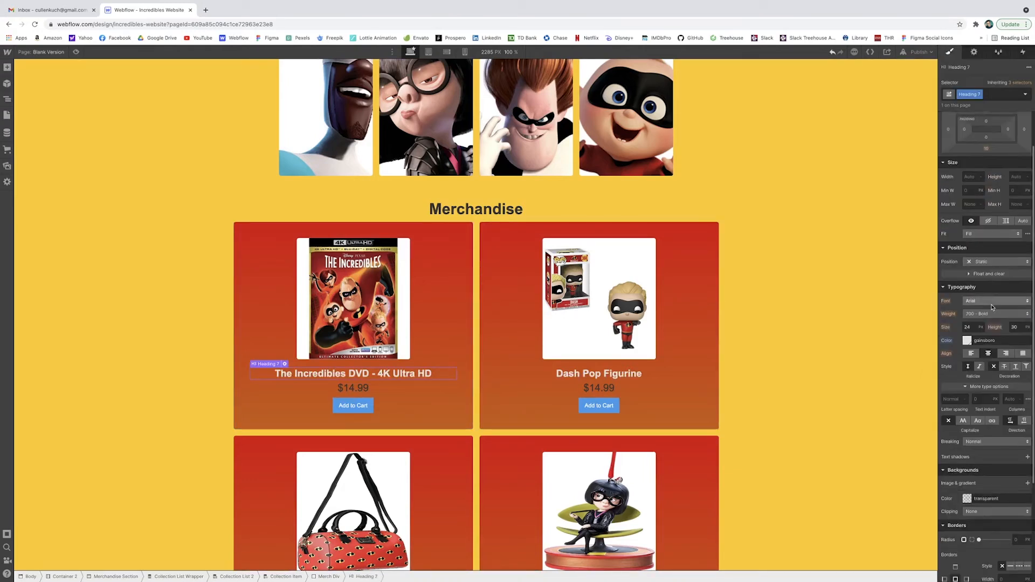
# Set the product titles in Bebasneue with a 1.4 line height, enter a 32 px size and nudge it slightly larger.
pyautogui.click(994, 297)
pyautogui.click(979, 311)
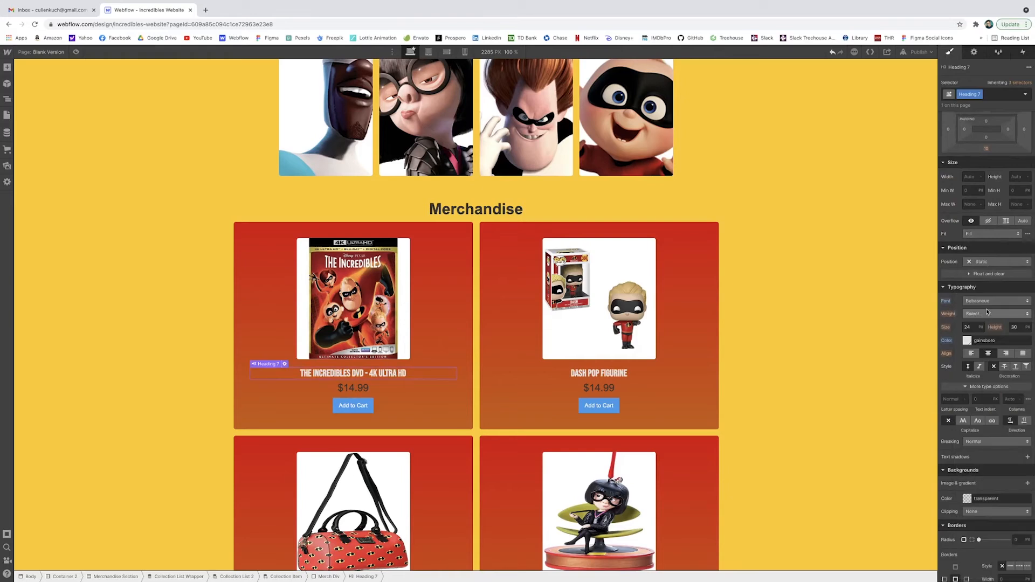
pyautogui.click(1018, 327)
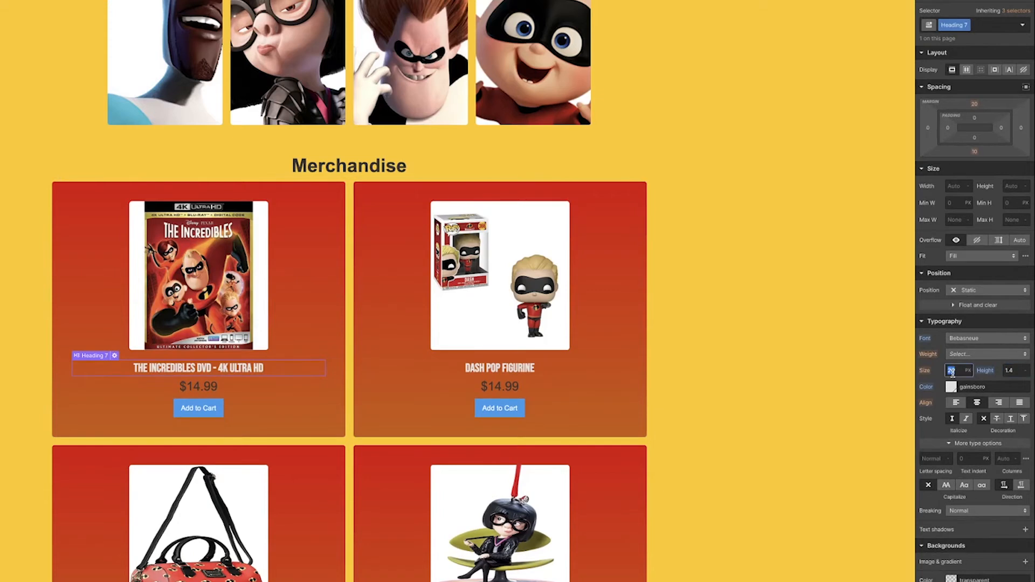
pyautogui.write('32')
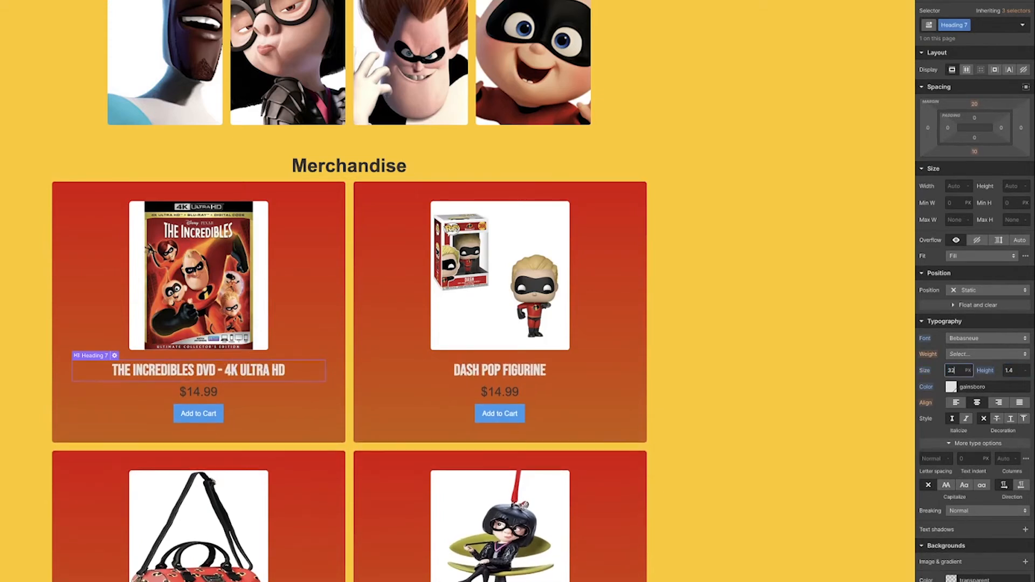
pyautogui.scroll(-2, 349, 291)
pyautogui.press('Up')
pyautogui.press('Up')
pyautogui.press('Down')
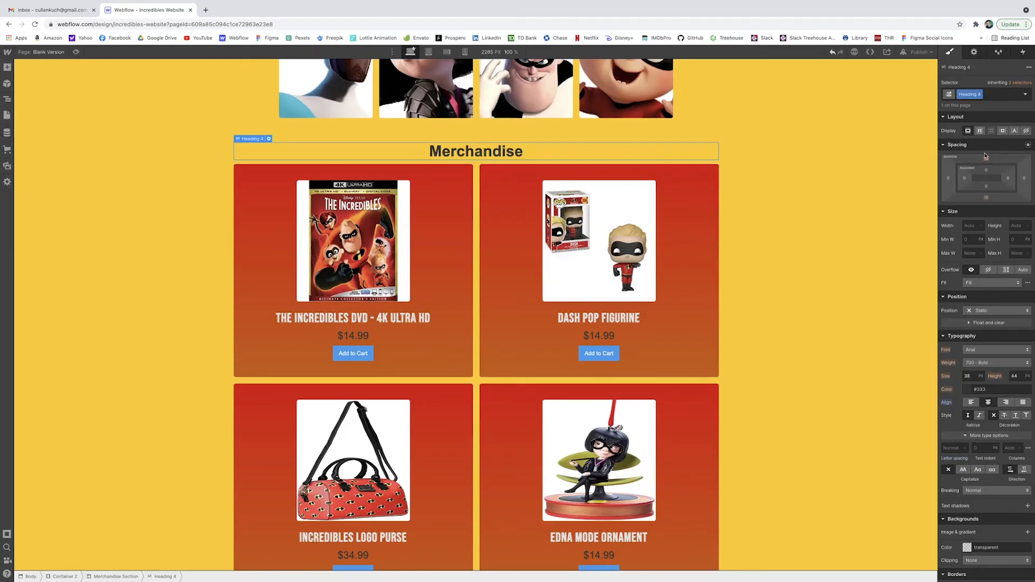
# Replace the Merchandise heading's class with the existing Gradient Heading class.
pyautogui.click(991, 99)
pyautogui.press('BackSpace')
pyautogui.write('gra')
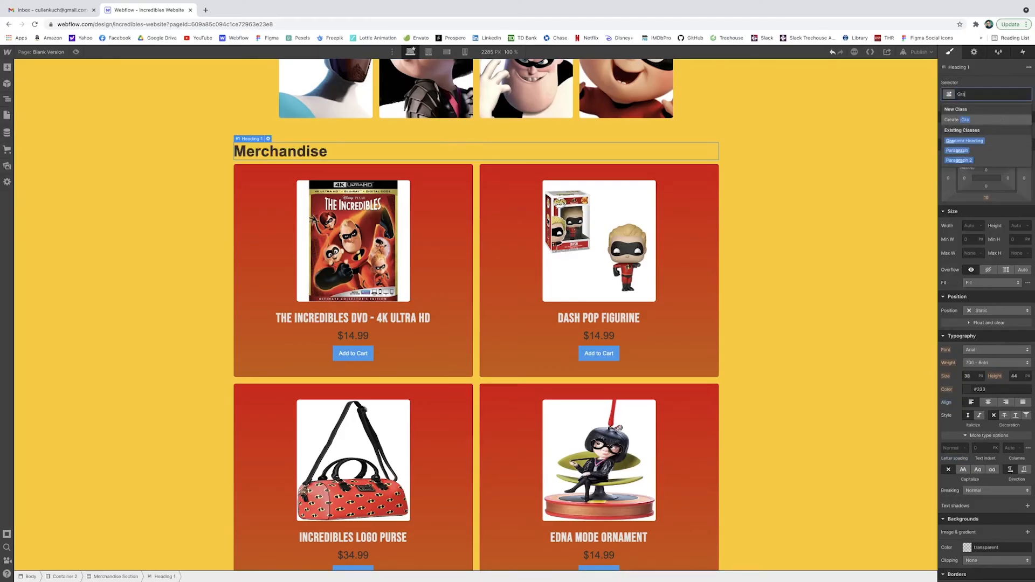
pyautogui.click(977, 142)
# Lay out the Merchandise Section as a vertical flexbox with centered alignment.
pyautogui.click(608, 173)
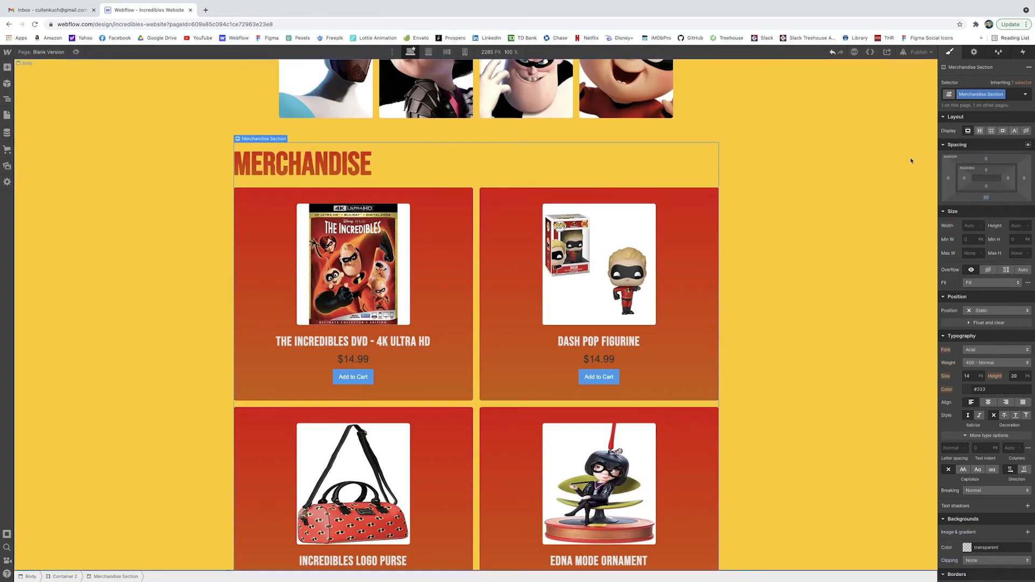
pyautogui.click(979, 131)
pyautogui.click(1005, 147)
pyautogui.click(983, 159)
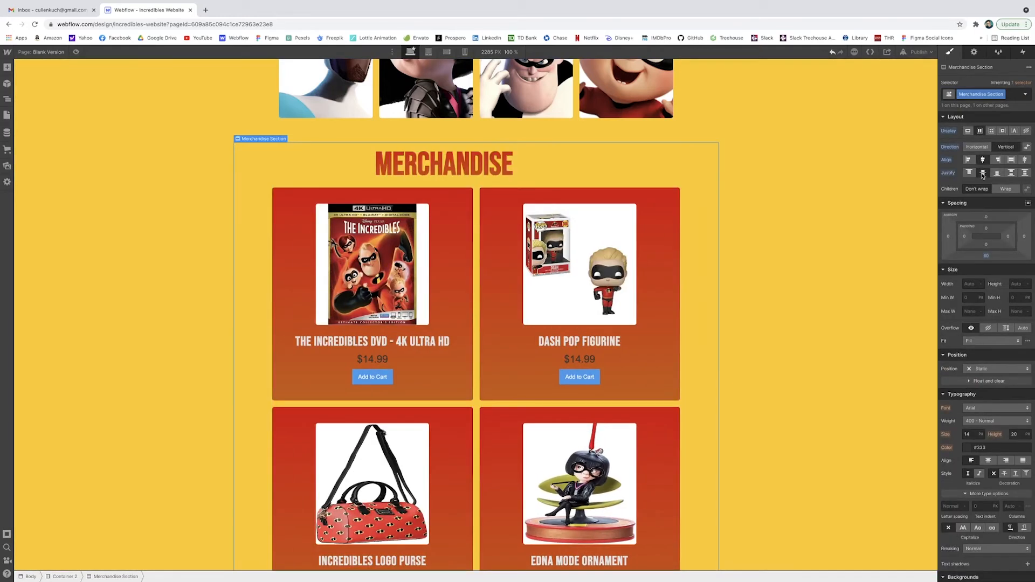
# Center the text of the Gradient Heading class on the Merchandise heading.
pyautogui.click(568, 170)
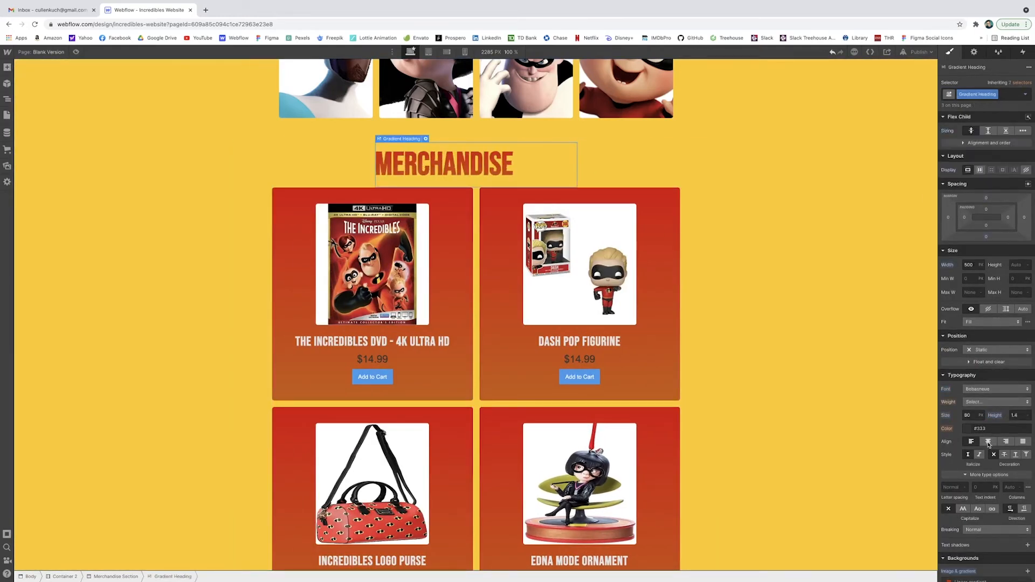
pyautogui.click(989, 444)
pyautogui.press('Escape')
# Add a linear gradient background to the Add to Cart button with olive yellow #b9b10c as its first color stop.
pyautogui.scroll(-1, 781, 250)
pyautogui.click(371, 348)
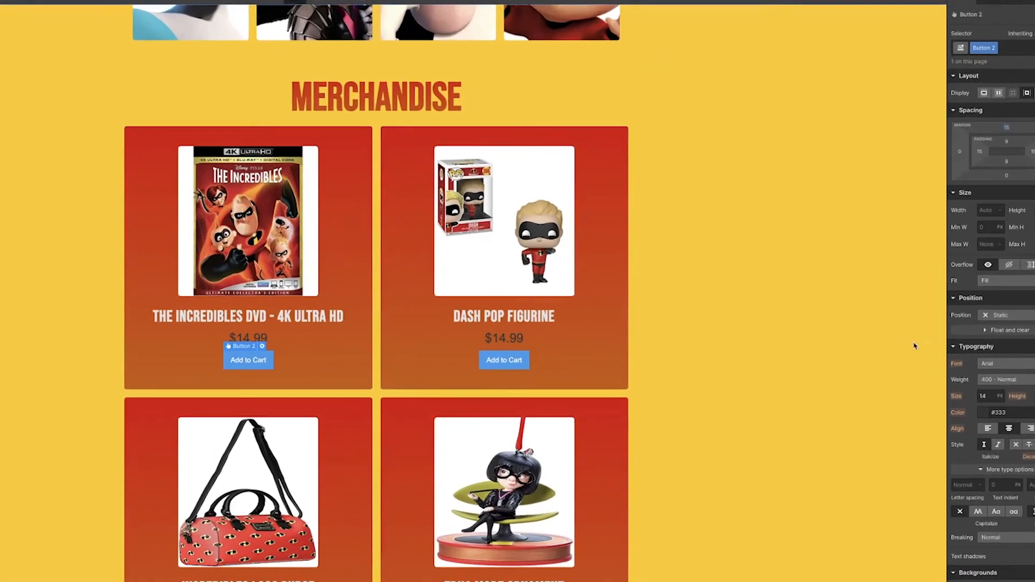
pyautogui.scroll(-4, 1002, 341)
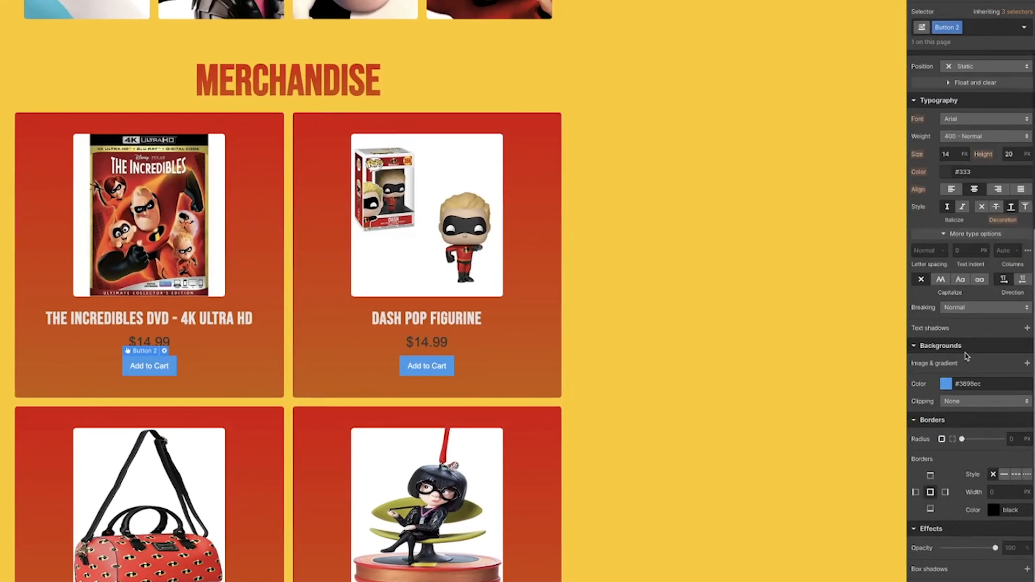
pyautogui.click(1027, 364)
pyautogui.click(973, 398)
pyautogui.click(943, 466)
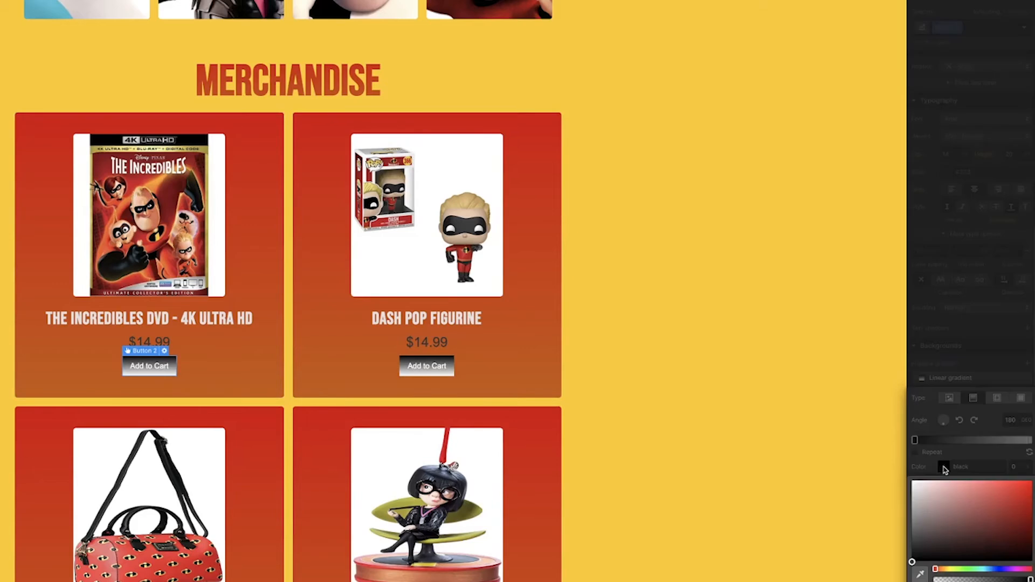
pyautogui.click(949, 569)
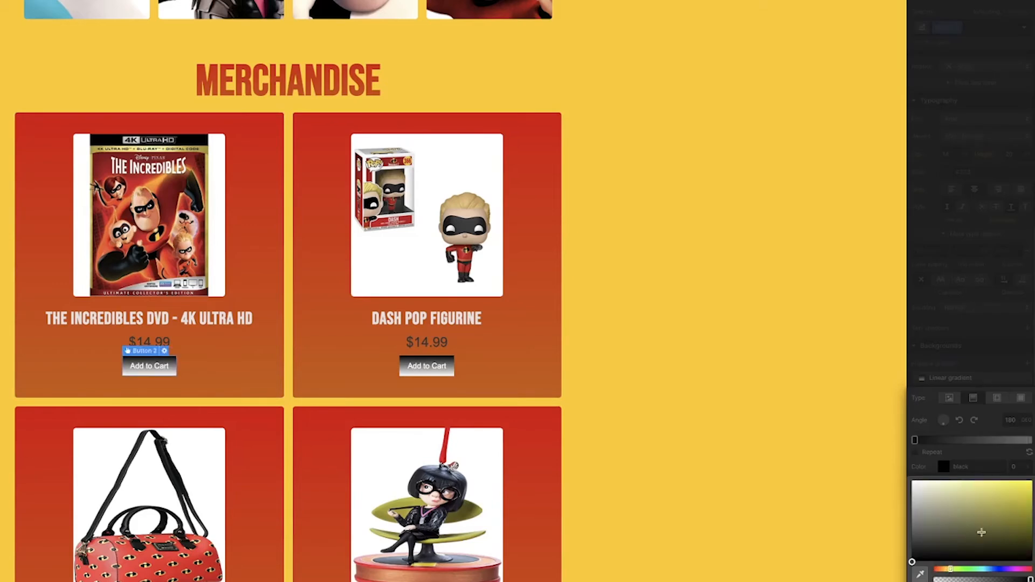
pyautogui.click(1017, 494)
# Set the second color stop of the Add to Cart button's gradient to dark yellow #b49f00.
pyautogui.click(1030, 440)
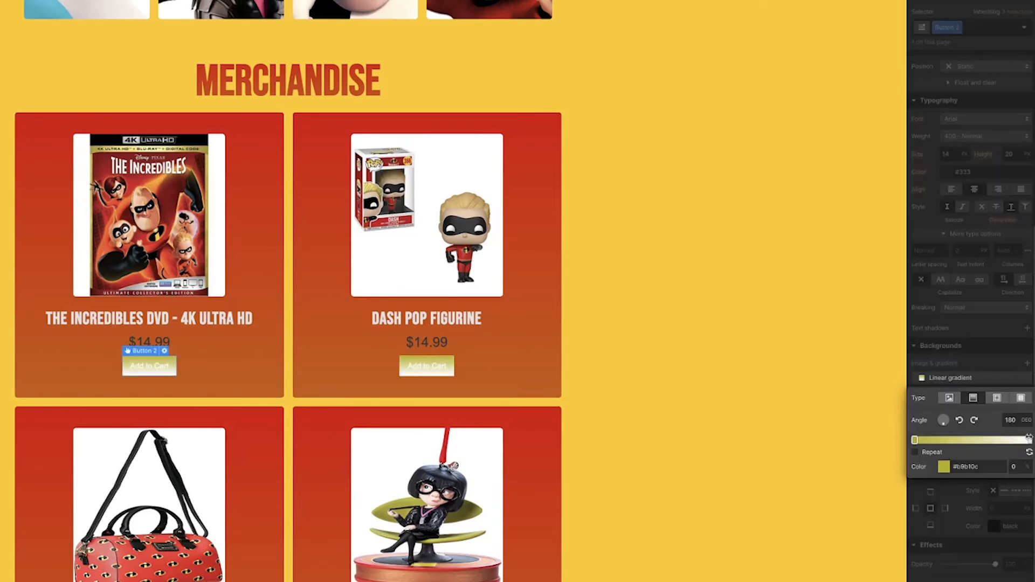
pyautogui.click(943, 468)
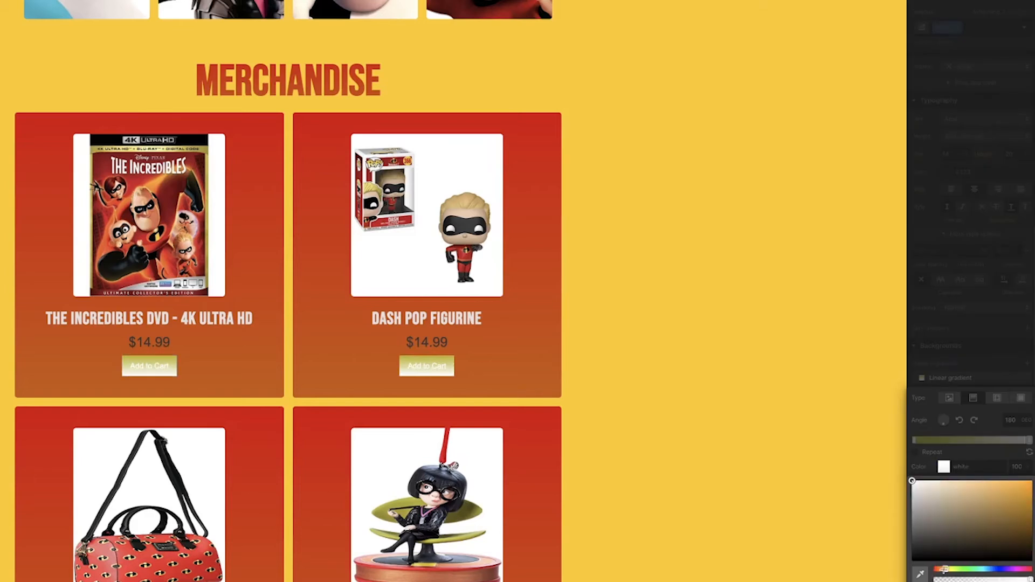
pyautogui.moveTo(944, 570); pyautogui.dragTo(949, 570)
pyautogui.moveTo(1007, 513); pyautogui.dragTo(1033, 508)
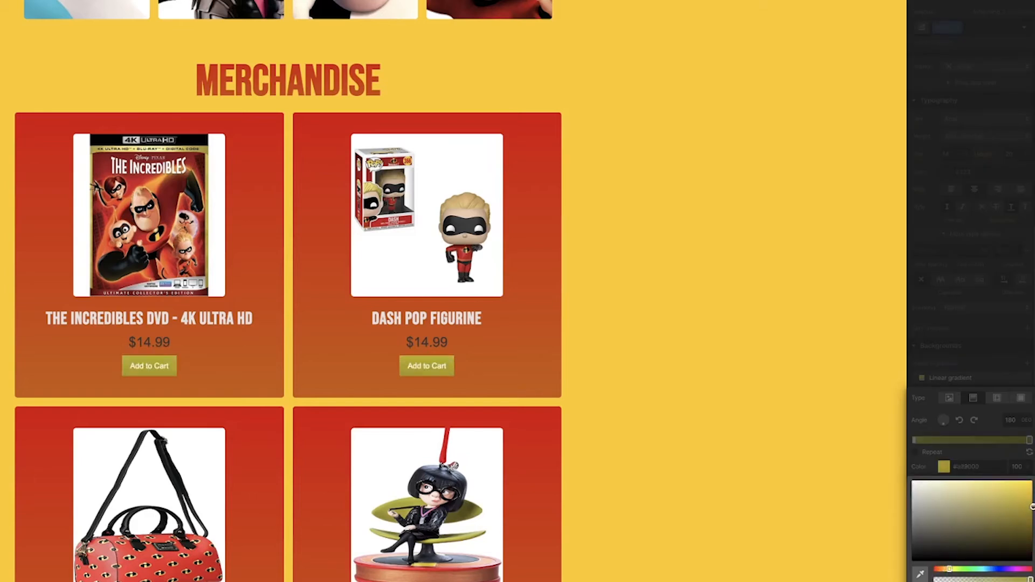
pyautogui.click(589, 401)
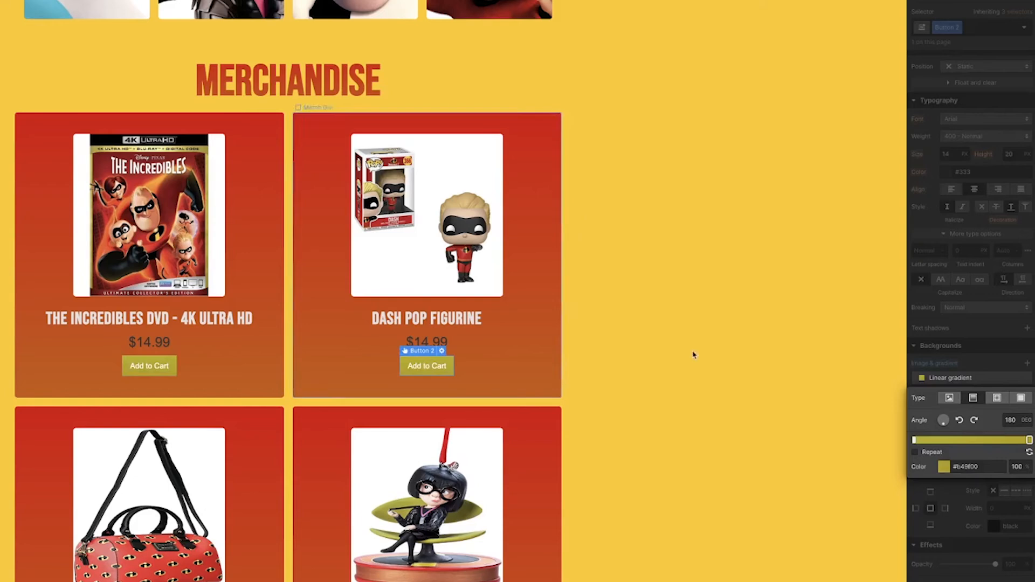
# Set the Add to Cart button's font to Lato and capitalize its text in all caps.
pyautogui.click(457, 366)
pyautogui.click(965, 119)
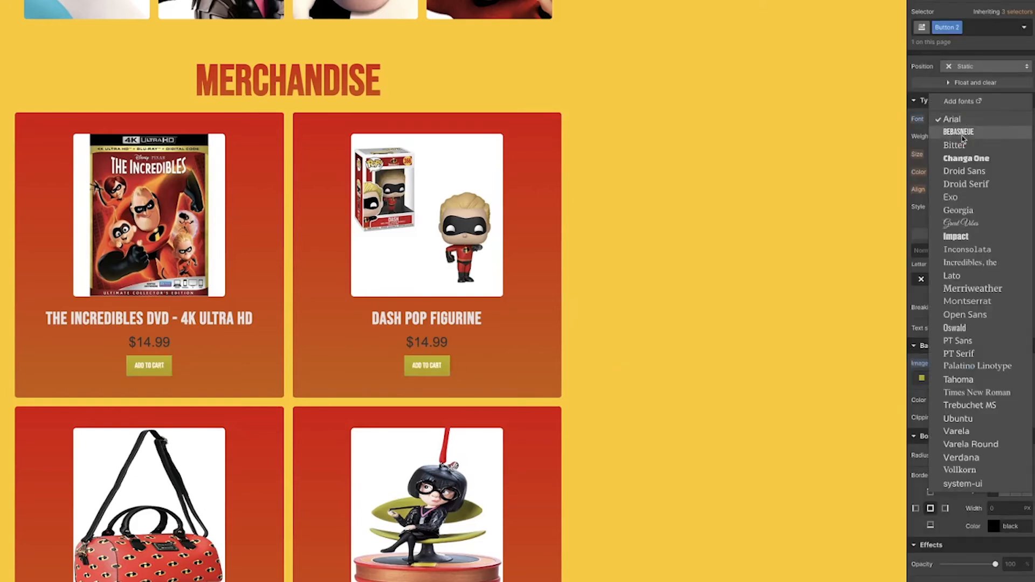
pyautogui.click(965, 277)
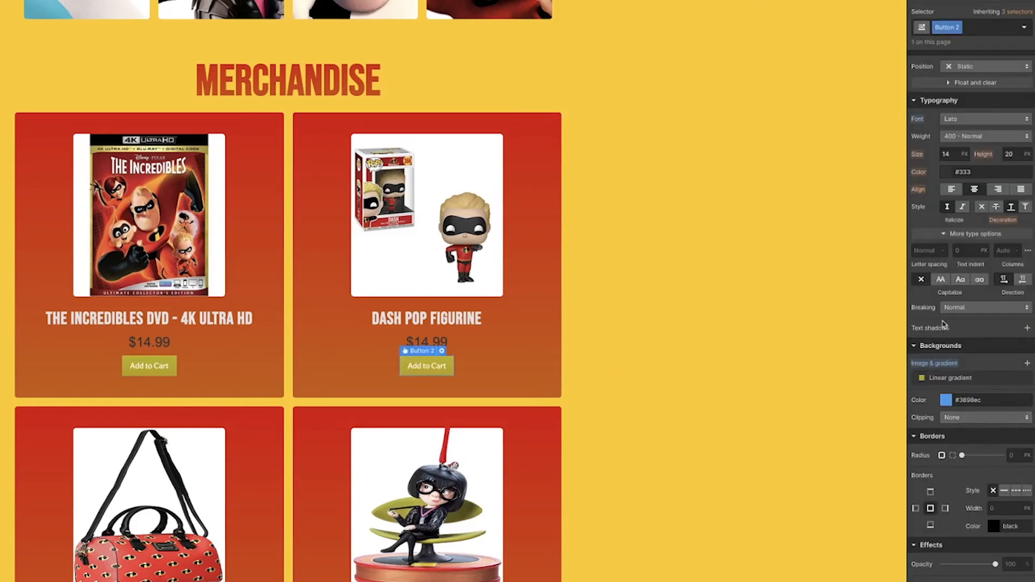
pyautogui.click(941, 279)
# In the Add to Cart button's hover state, brighten the gradient's first color stop to a lighter yellow.
pyautogui.click(1024, 27)
pyautogui.click(1019, 76)
pyautogui.scroll(-1, 1001, 315)
pyautogui.click(925, 368)
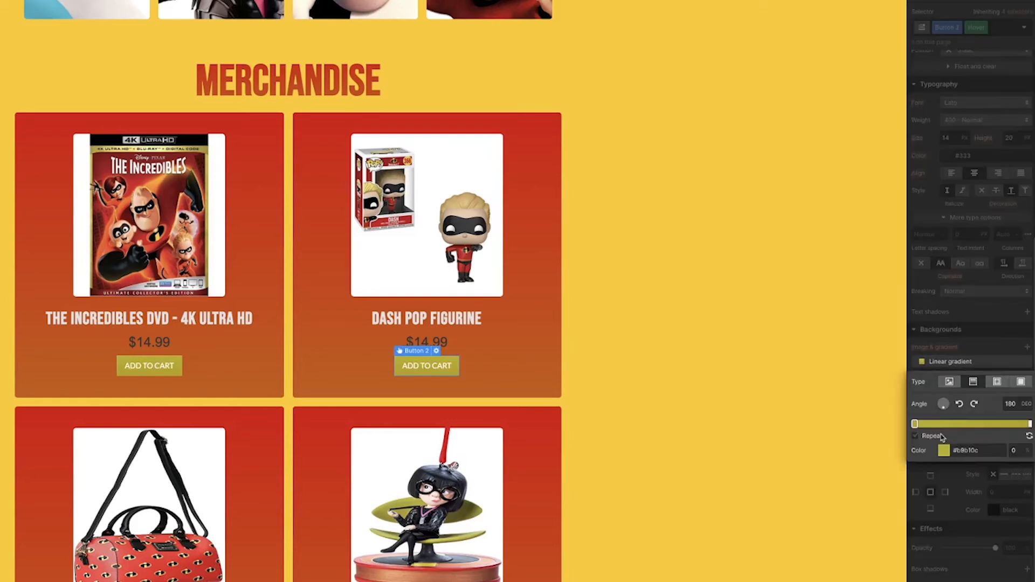
pyautogui.click(943, 450)
pyautogui.click(1003, 476)
pyautogui.click(886, 434)
pyautogui.click(886, 434)
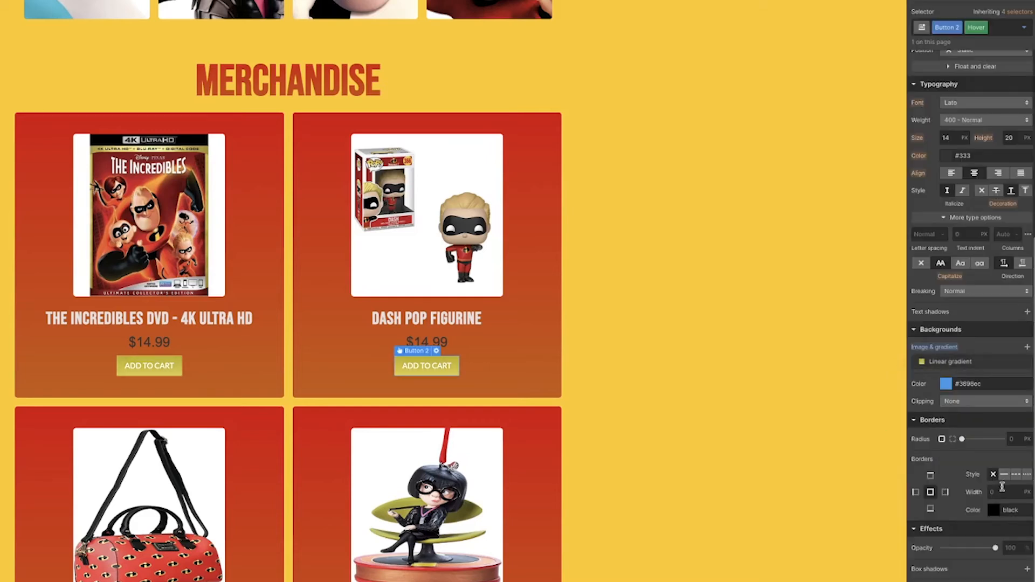
# Add a black outside box shadow to the button's hover state with 1 px distance, 7 px blur and -2 px size.
pyautogui.click(1027, 568)
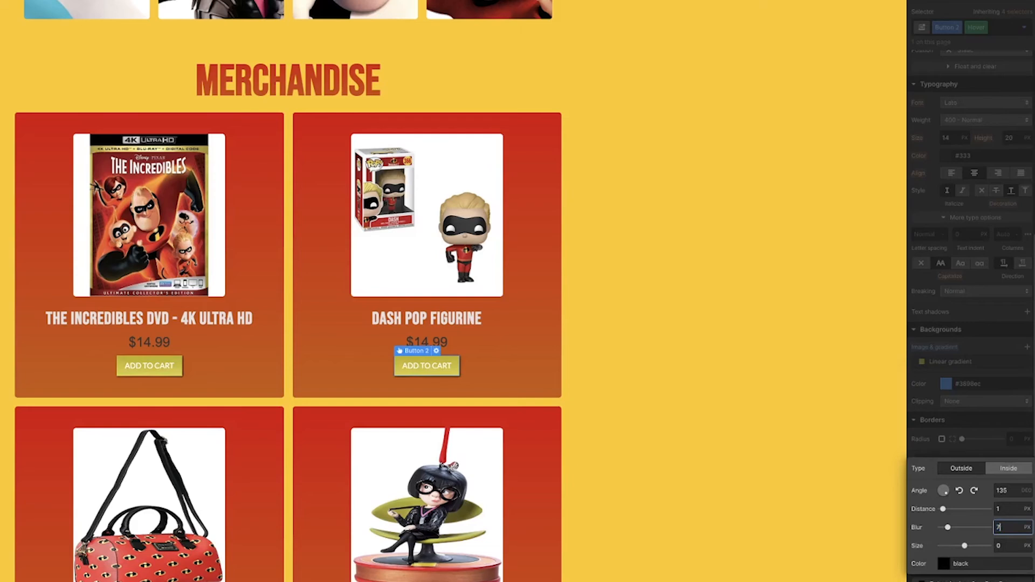
pyautogui.press('Tab')
pyautogui.write('-2')
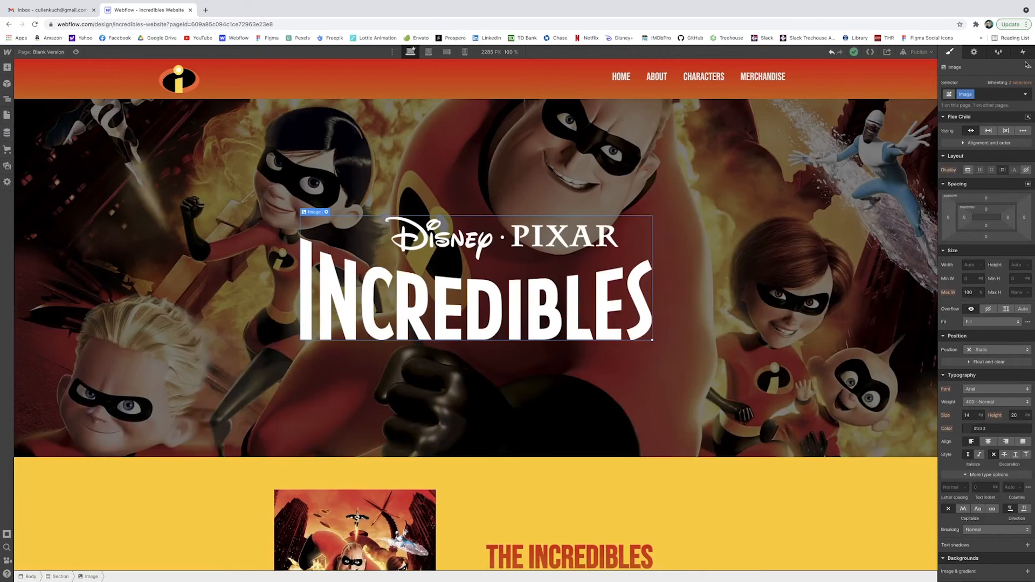
# Add a Scroll into view trigger to the hero Incredibles logo image using the Grow big action with Grow in, and preview it.
pyautogui.click(1023, 52)
pyautogui.click(1029, 77)
pyautogui.click(988, 121)
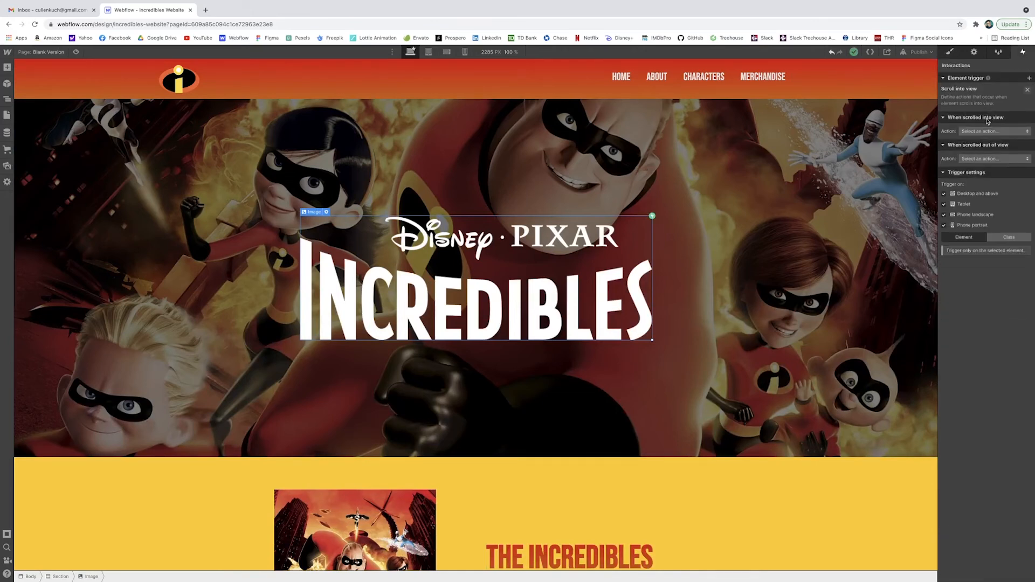
pyautogui.click(988, 120)
pyautogui.click(970, 199)
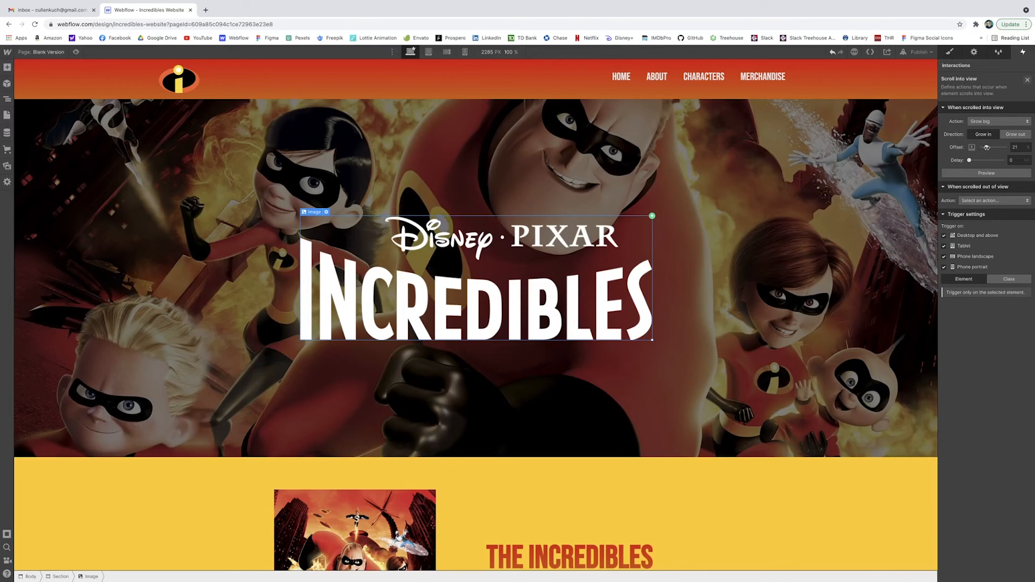
pyautogui.click(976, 175)
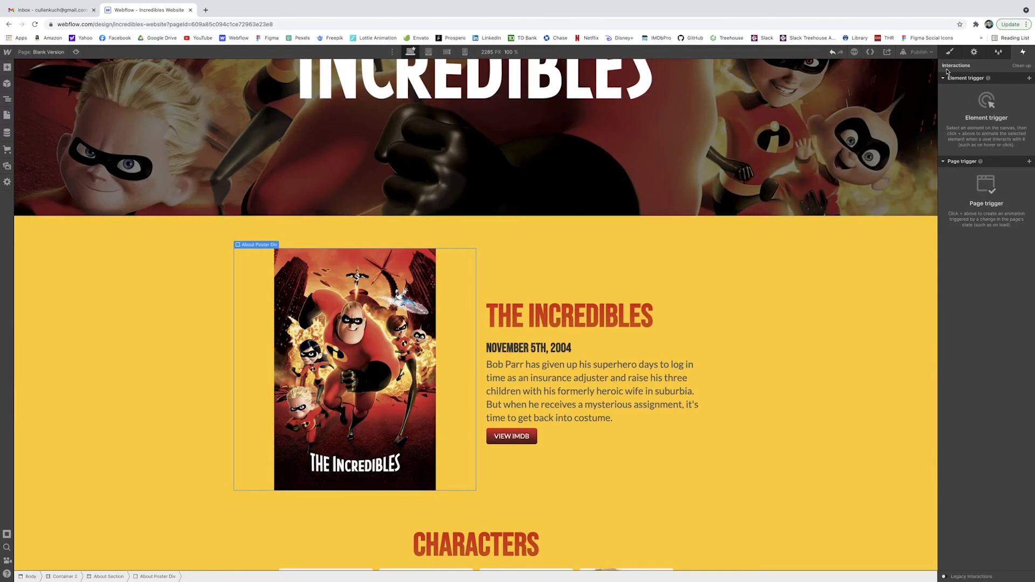
# Add a Scroll into view trigger to the About Poster Div that slides it in from the left, and preview the animation.
pyautogui.click(1030, 79)
pyautogui.click(987, 121)
pyautogui.click(987, 121)
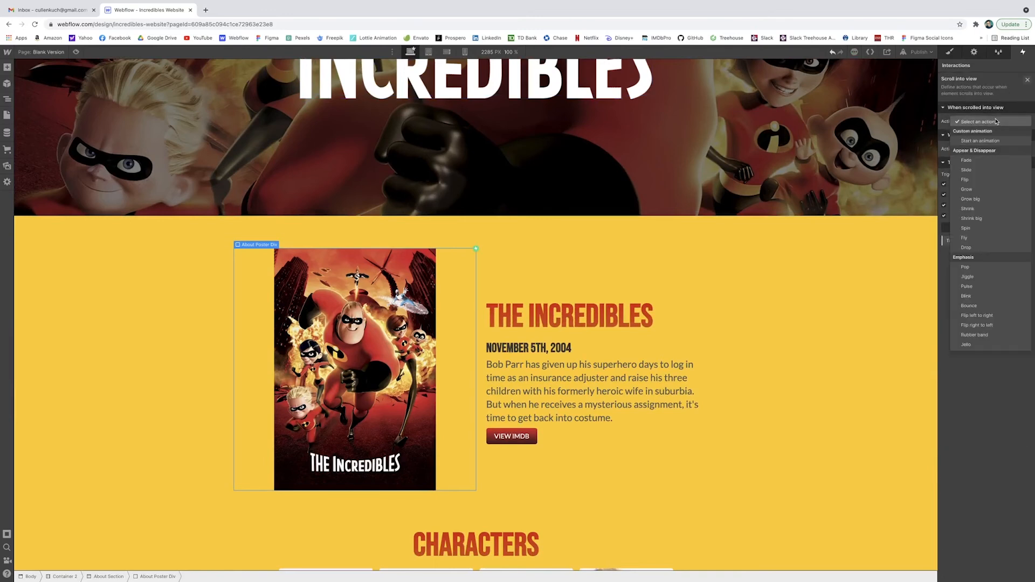
pyautogui.click(988, 169)
pyautogui.click(996, 147)
pyautogui.click(997, 149)
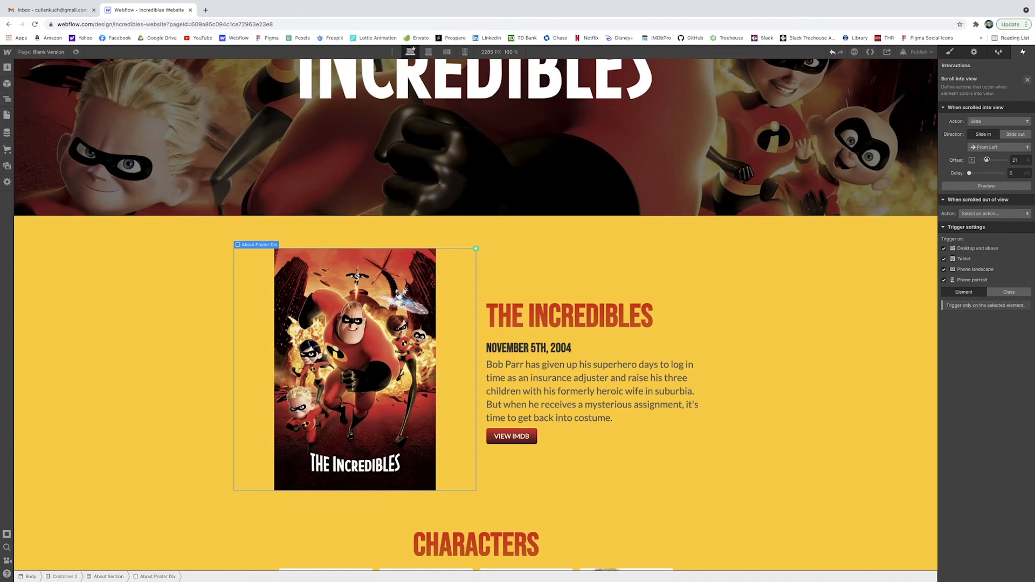
pyautogui.click(986, 186)
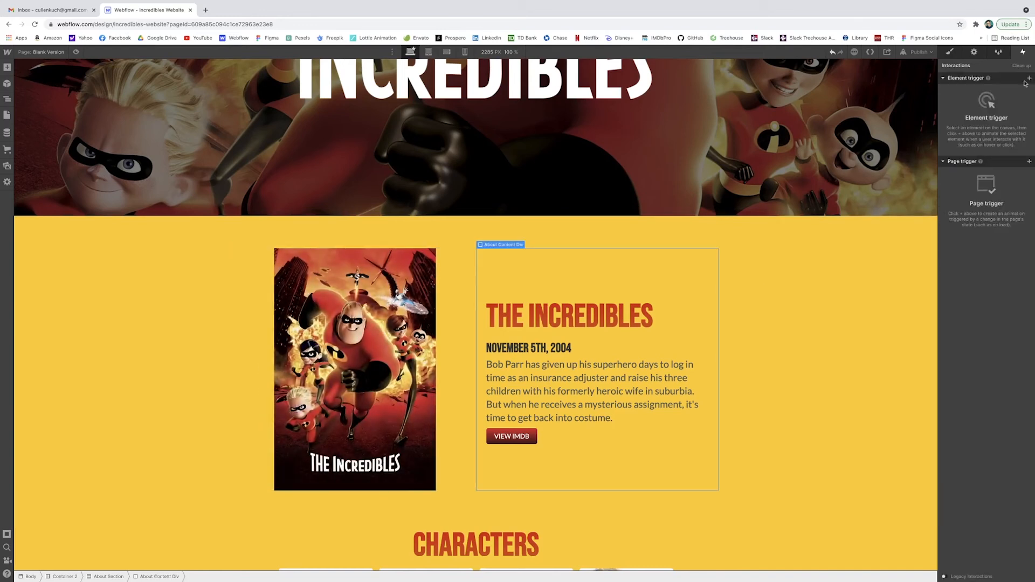
# Add a Scroll into view trigger to the About Content Div using the Slide action with Slide in from the right.
pyautogui.click(1029, 78)
pyautogui.click(972, 121)
pyautogui.click(997, 121)
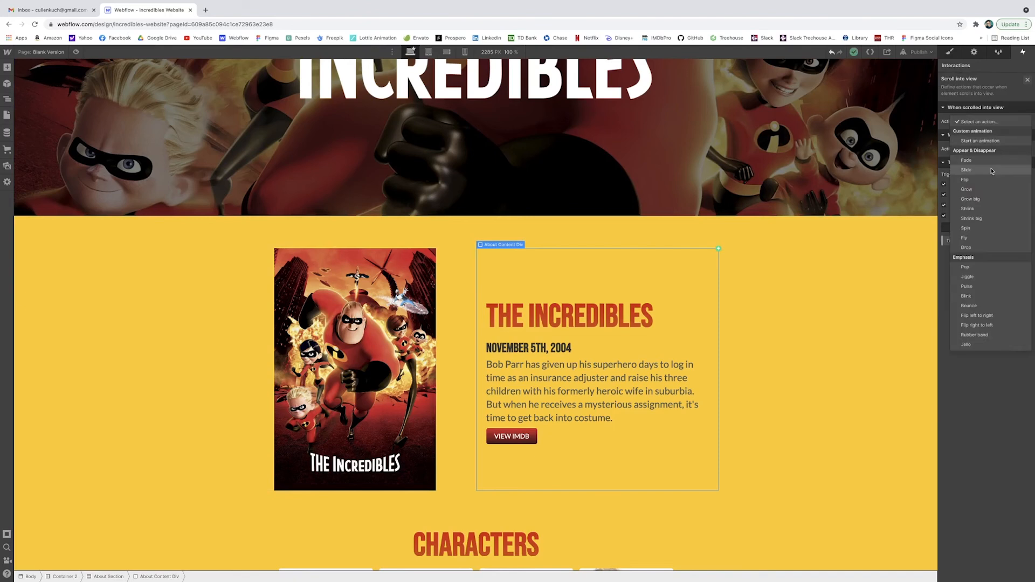
pyautogui.click(988, 170)
pyautogui.click(1016, 148)
pyautogui.click(1013, 157)
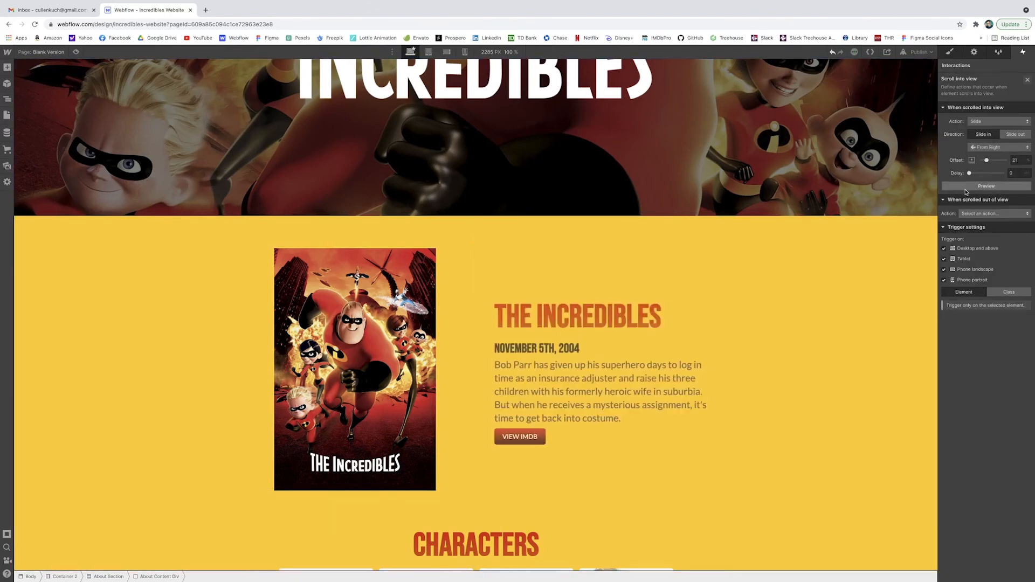
# Add a Scroll into view trigger to the Character Section that spins it in clockwise with an offset of 21, and preview it.
pyautogui.scroll(-6, 717, 346)
pyautogui.click(702, 253)
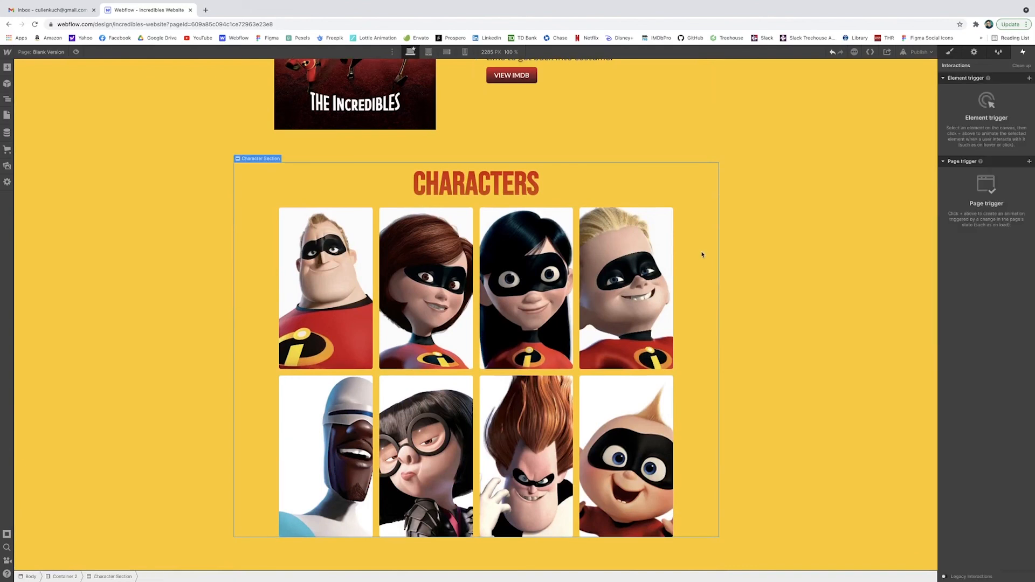
pyautogui.click(1028, 78)
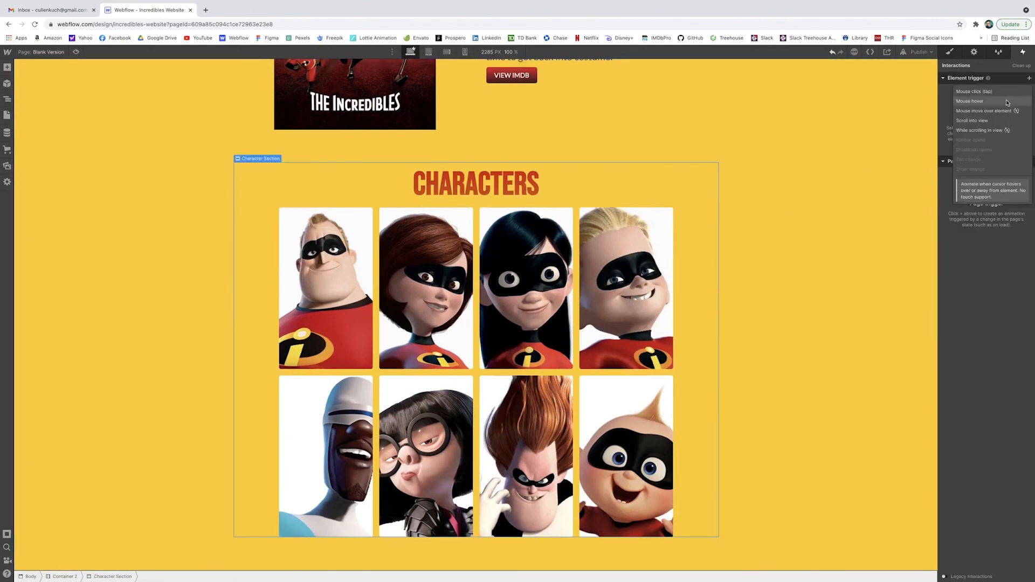
pyautogui.click(973, 120)
pyautogui.click(987, 121)
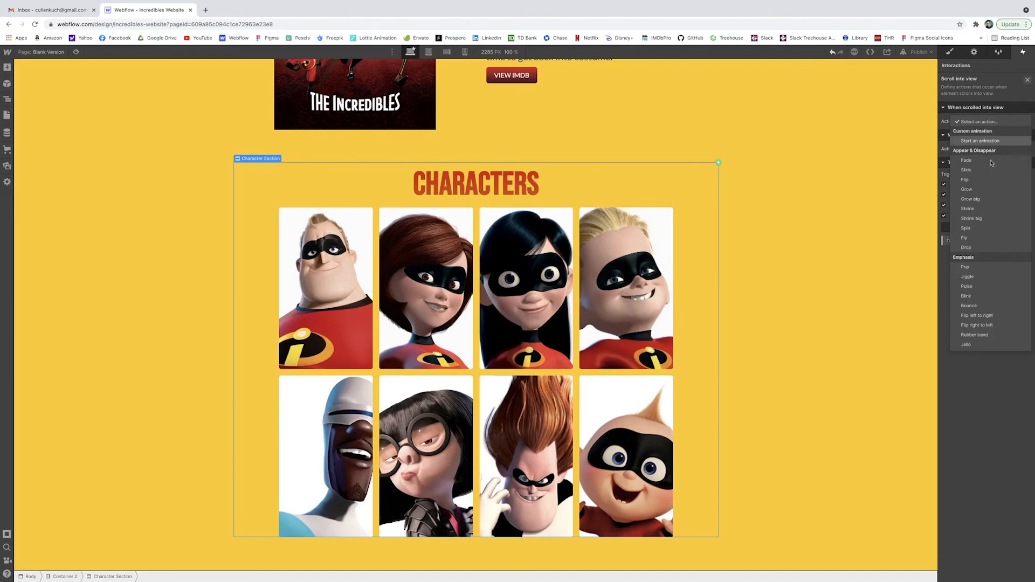
pyautogui.click(976, 228)
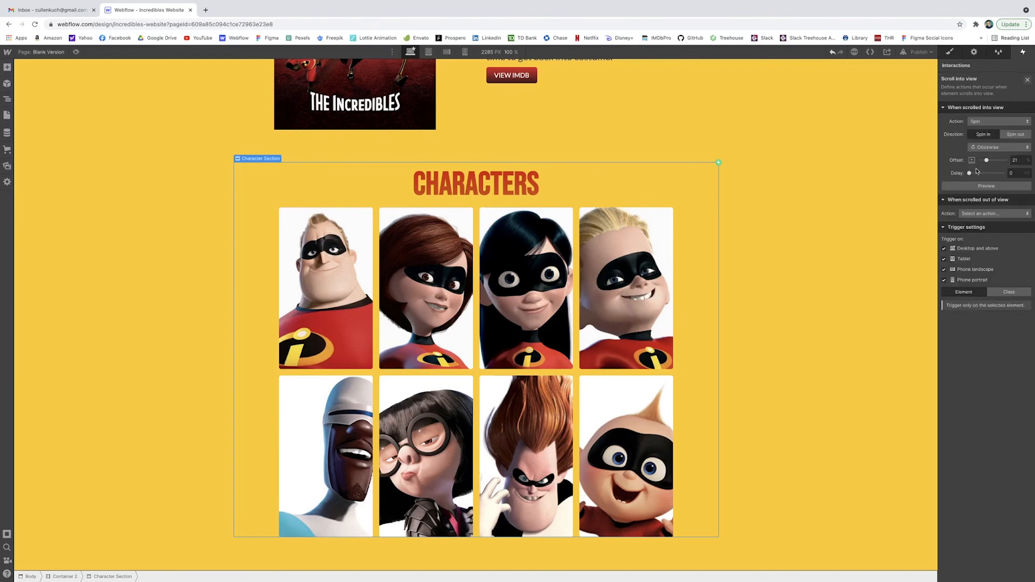
pyautogui.click(971, 185)
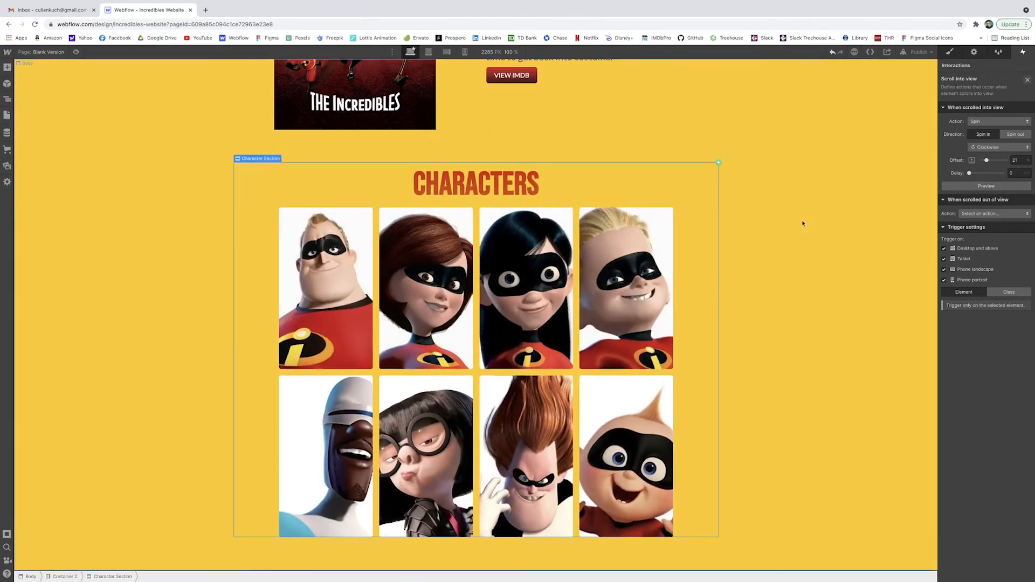
# Add a Scroll into view trigger to the Merchandise Section using the Rubber band action with an offset of 10, and preview it.
pyautogui.scroll(-10, 742, 223)
pyautogui.click(743, 224)
pyautogui.scroll(2, 689, 184)
pyautogui.click(1030, 78)
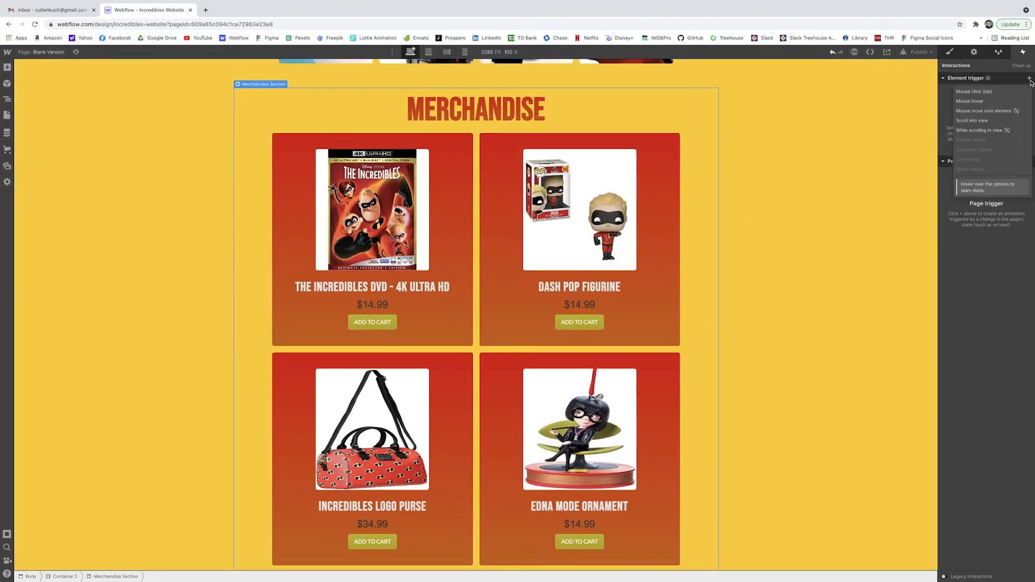
pyautogui.click(996, 121)
pyautogui.click(1005, 122)
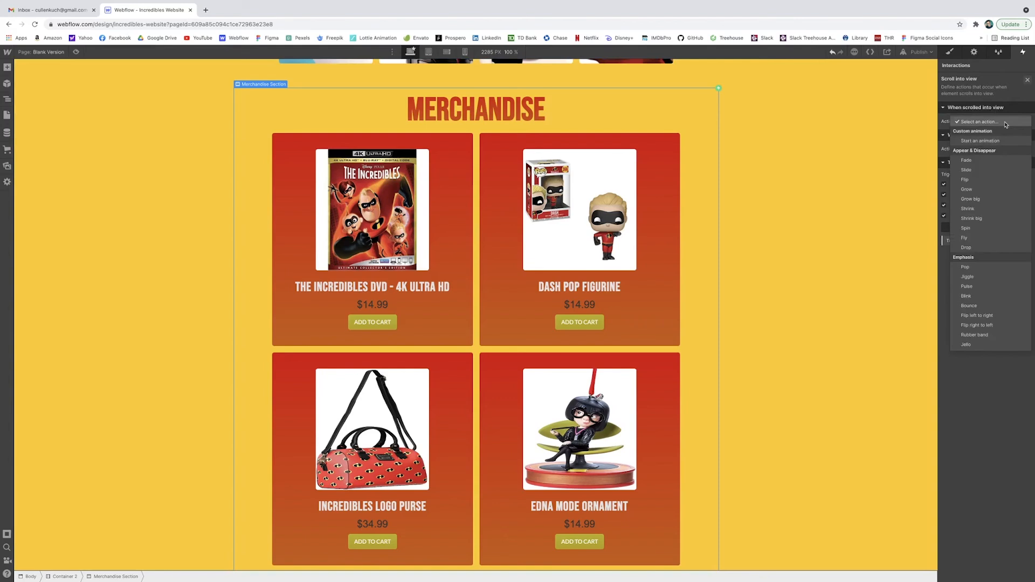
pyautogui.click(994, 334)
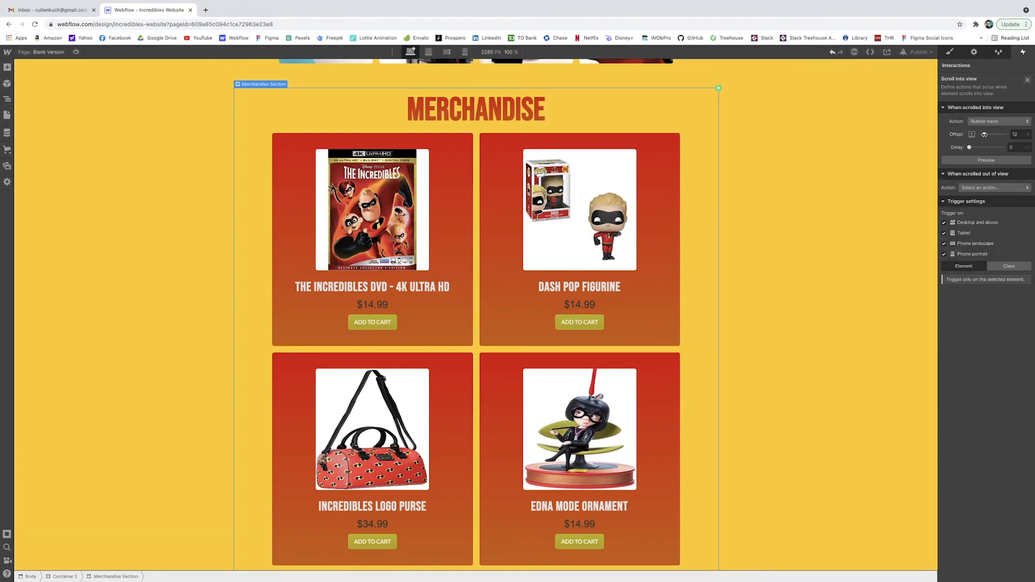
pyautogui.click(992, 159)
# Preview the whole page and check the scroll animations from the hero through the About, Characters and Merchandise sections.
pyautogui.scroll(15, 843, 173)
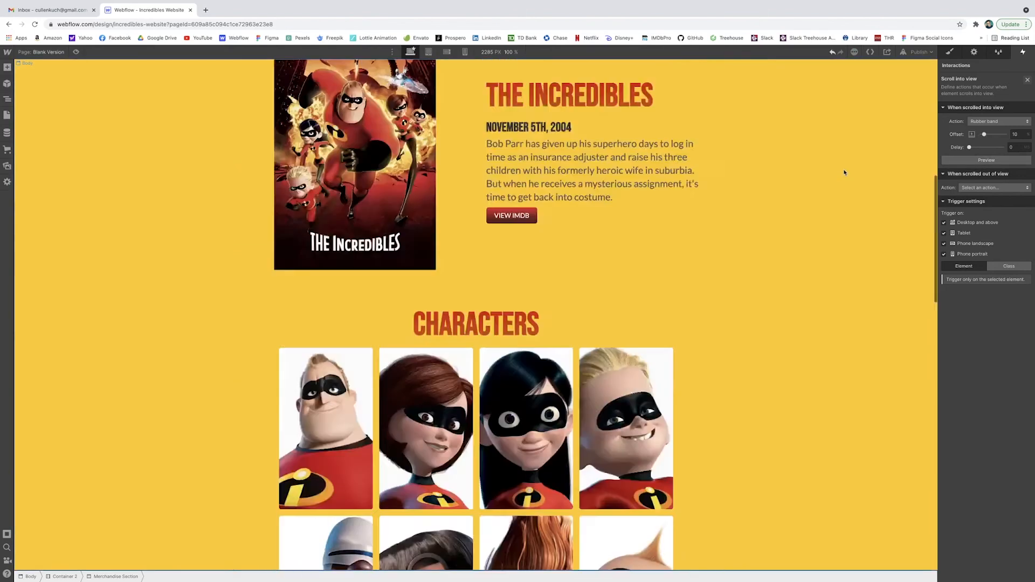
pyautogui.click(76, 51)
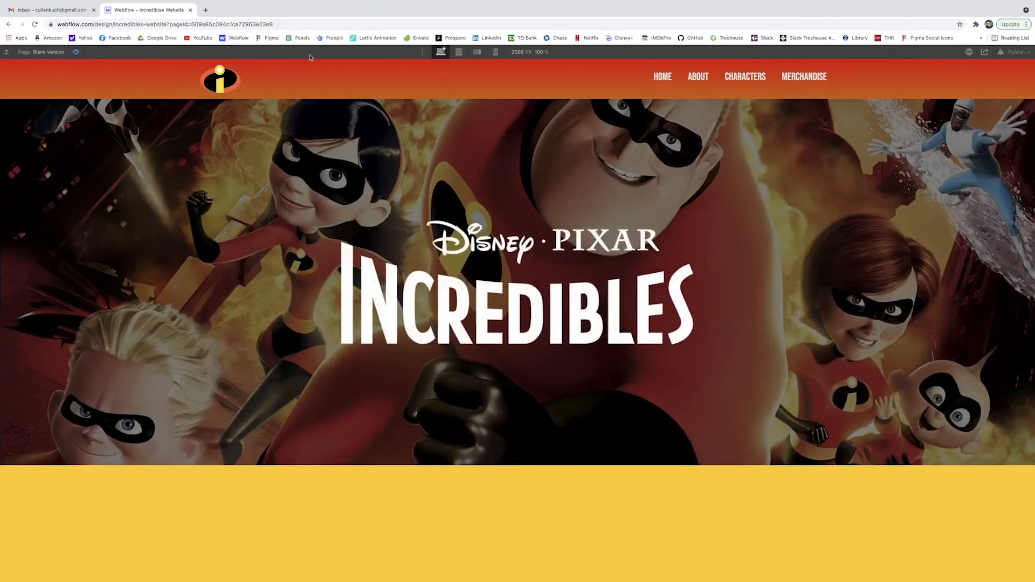
pyautogui.scroll(-5, 655, 263)
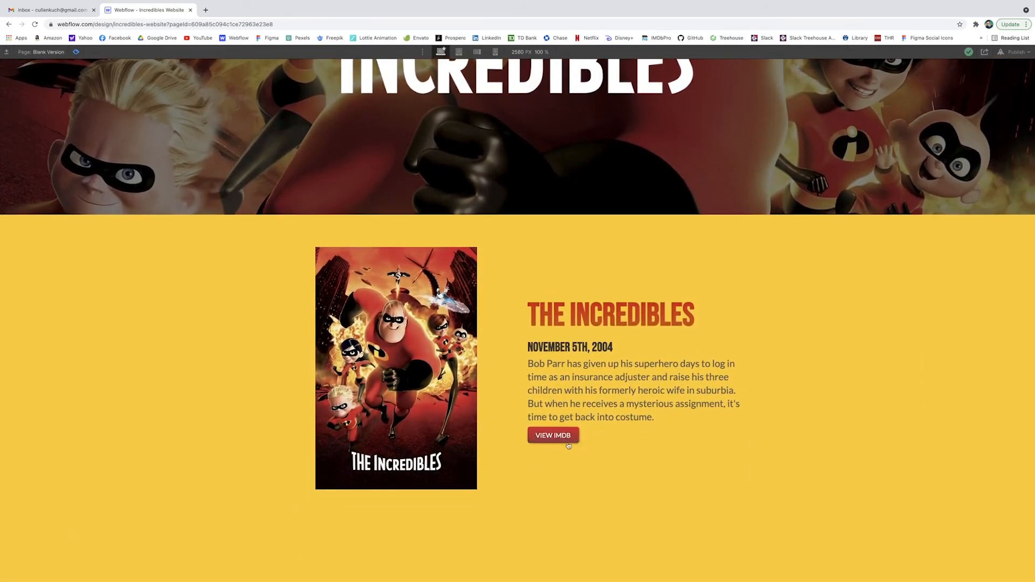
pyautogui.scroll(-7, 824, 383)
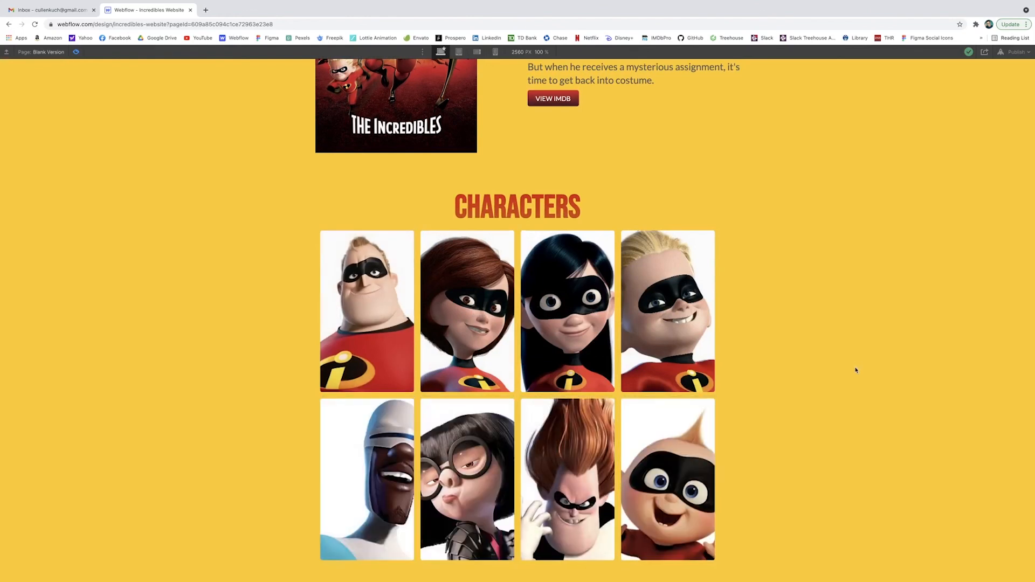
pyautogui.scroll(-6, 850, 393)
pyautogui.scroll(-5, 855, 365)
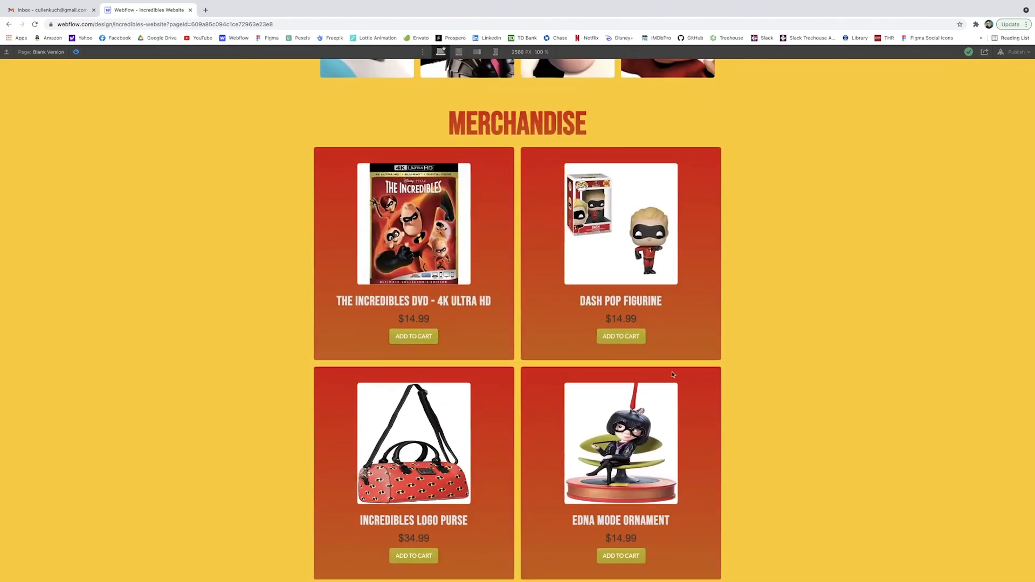